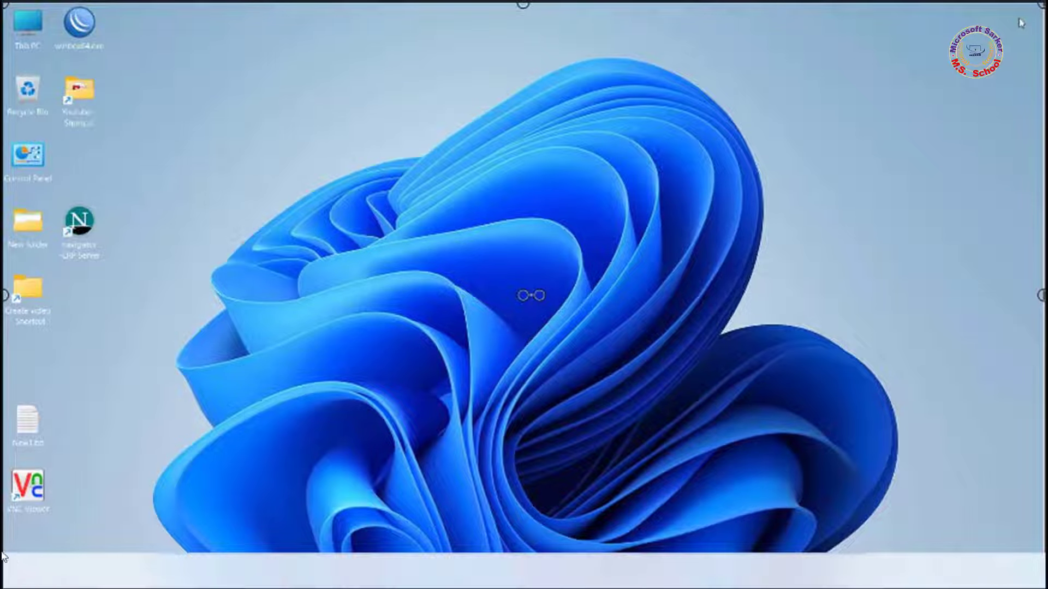
Step: Open Settings to the Personalization page and scroll down to the Taskbar entry
mouse_move(12, 561)
left_mouse_down()
mouse_move(459, 582)
mouse_move(1042, 586)
left_mouse_up()
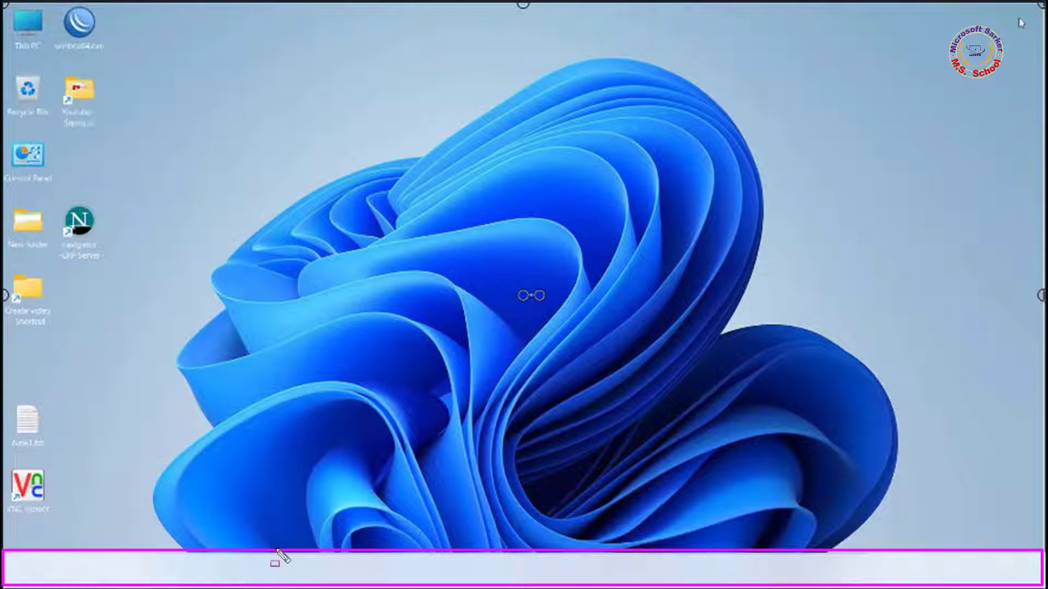
mouse_move(271, 535)
left_mouse_down()
mouse_move(347, 570)
mouse_move(413, 575)
left_mouse_up()
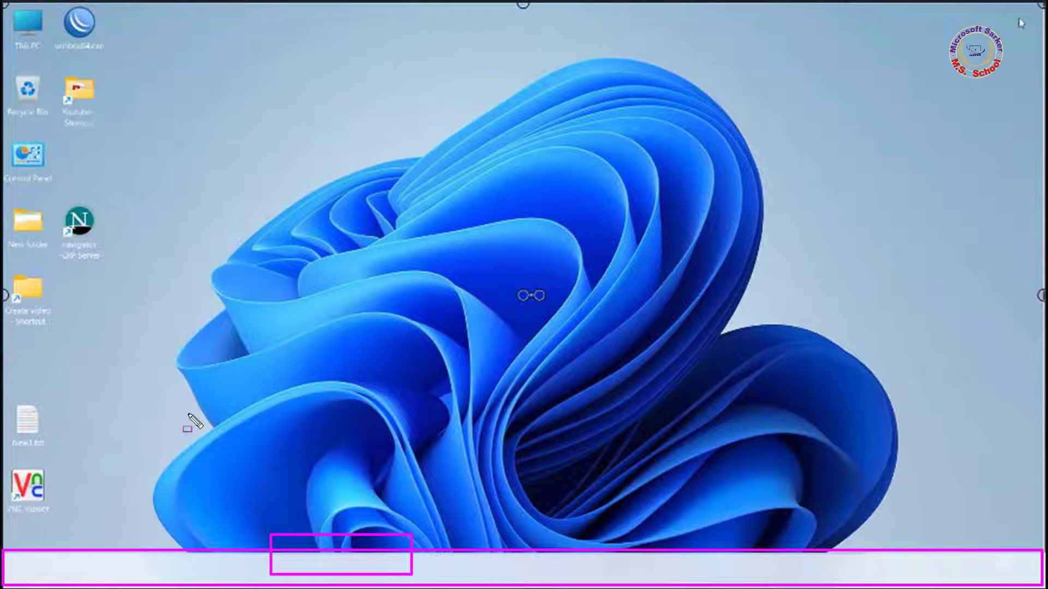
key("Escape")
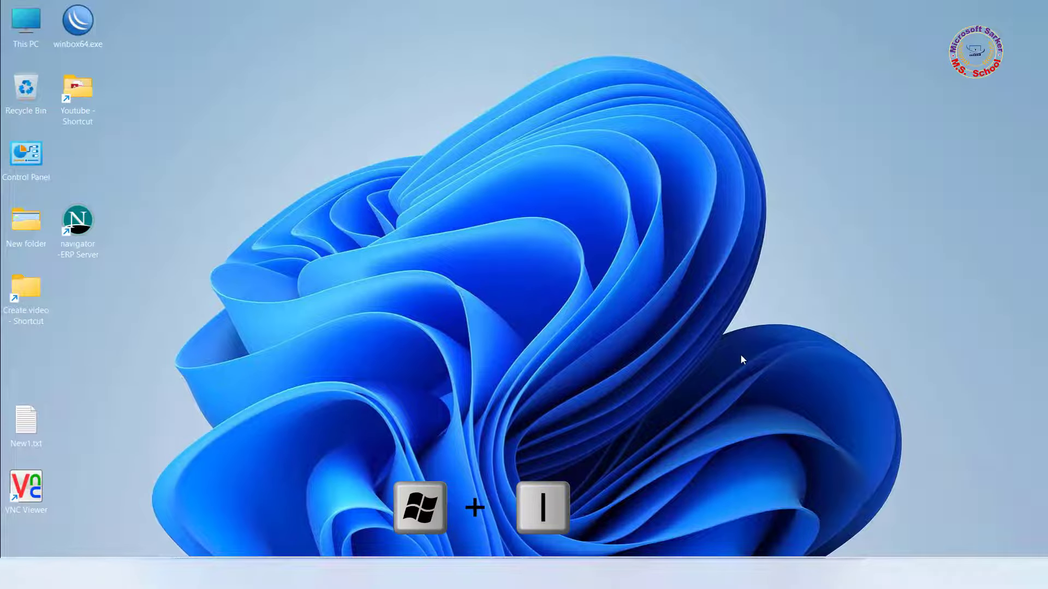
key("super+i")
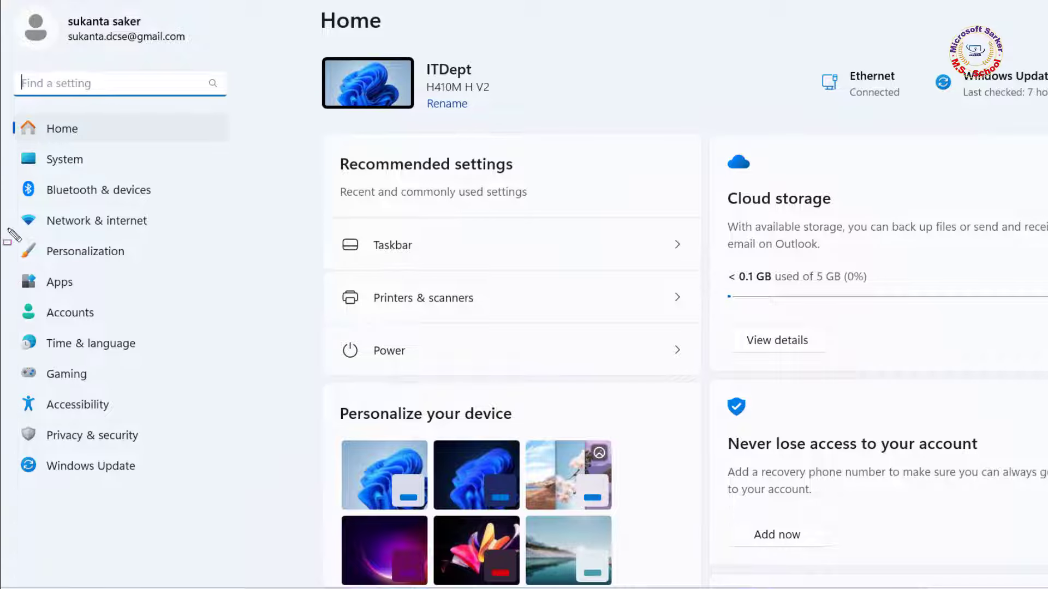
left_click_drag(7, 229, 143, 271)
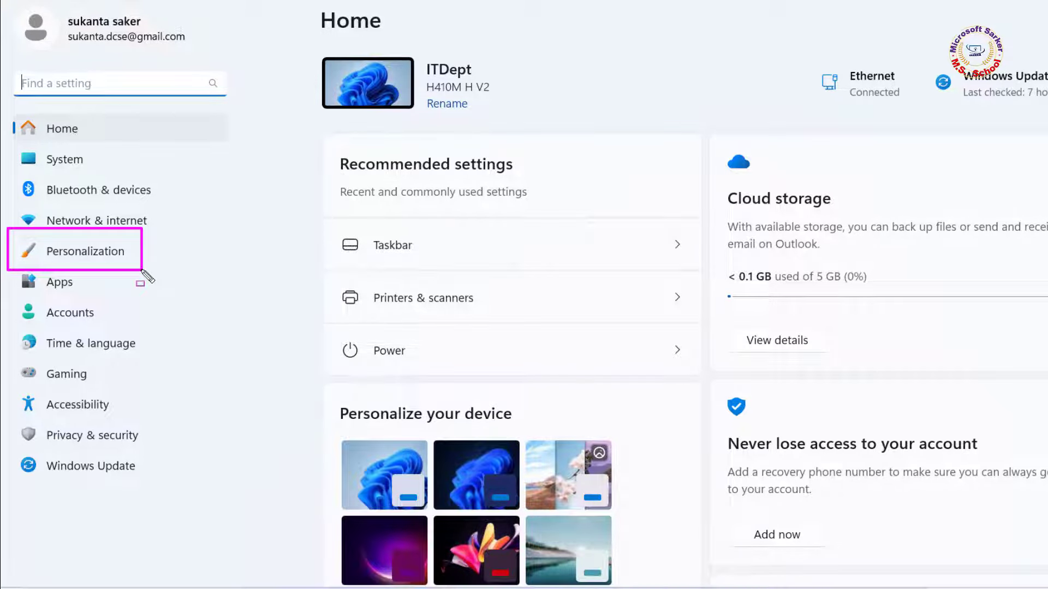
left_click(115, 251)
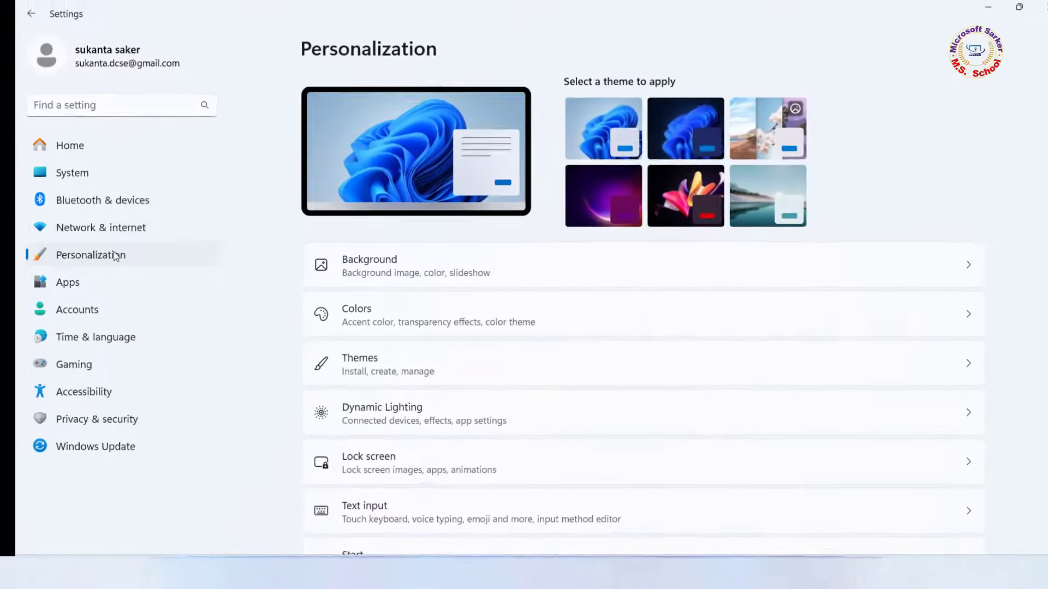
scroll(622, 358, "down", 3)
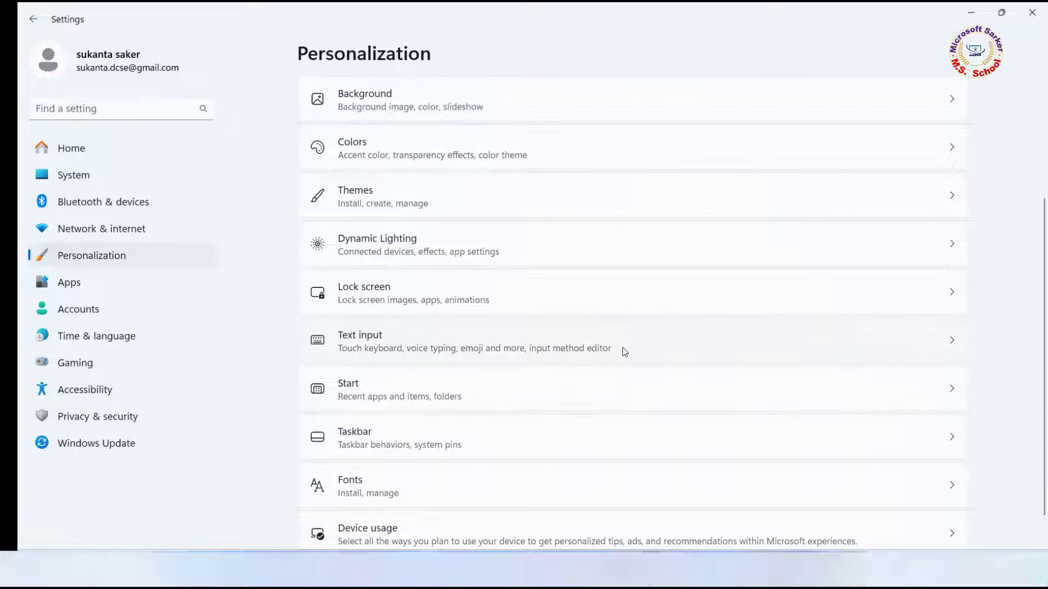
left_click_drag(280, 421, 471, 455)
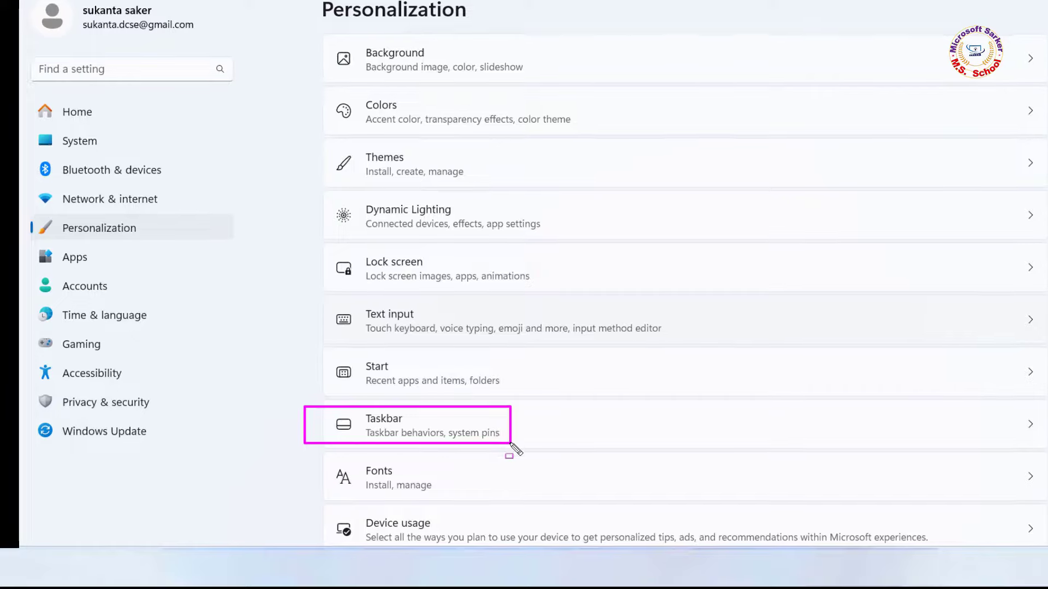
Step: In Taskbar settings, expand Taskbar behaviors and toggle automatic hiding on, then back off
left_click(418, 436)
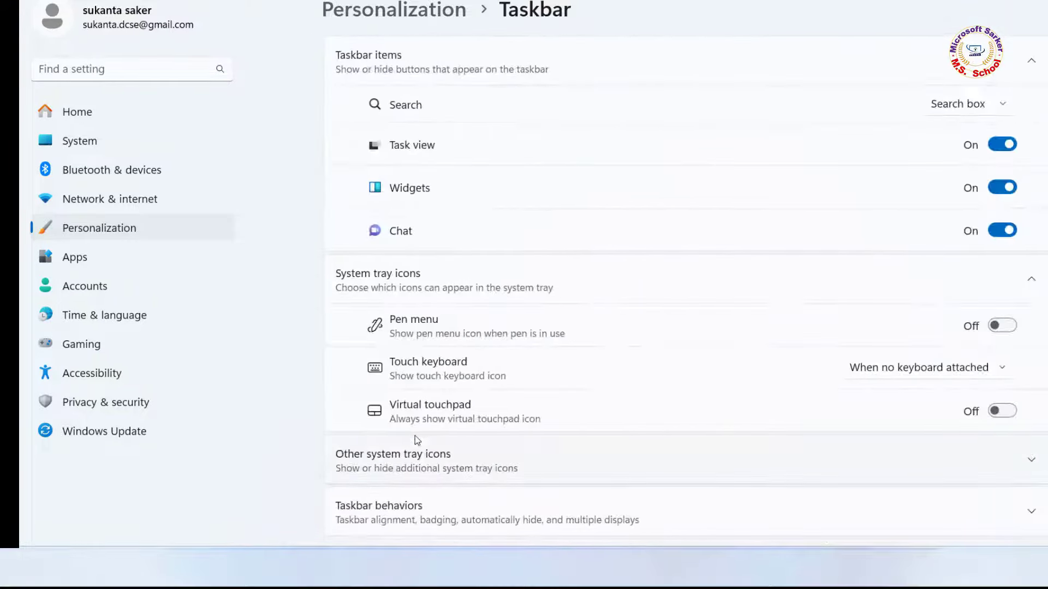
scroll(620, 236, "down", 2)
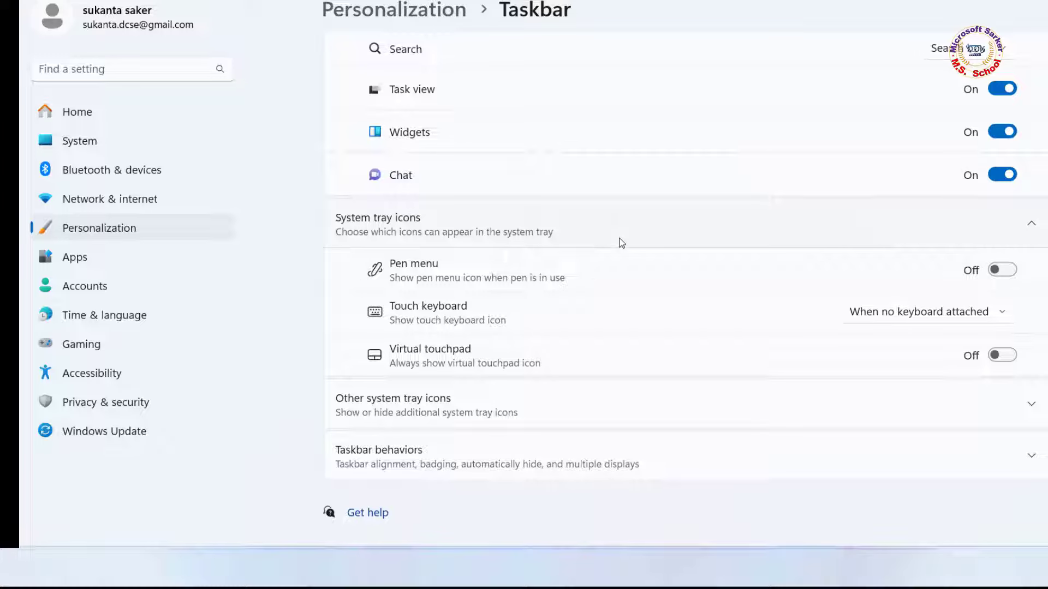
mouse_move(320, 435)
left_mouse_down()
mouse_move(458, 475)
mouse_move(658, 485)
left_mouse_up()
left_click(563, 465)
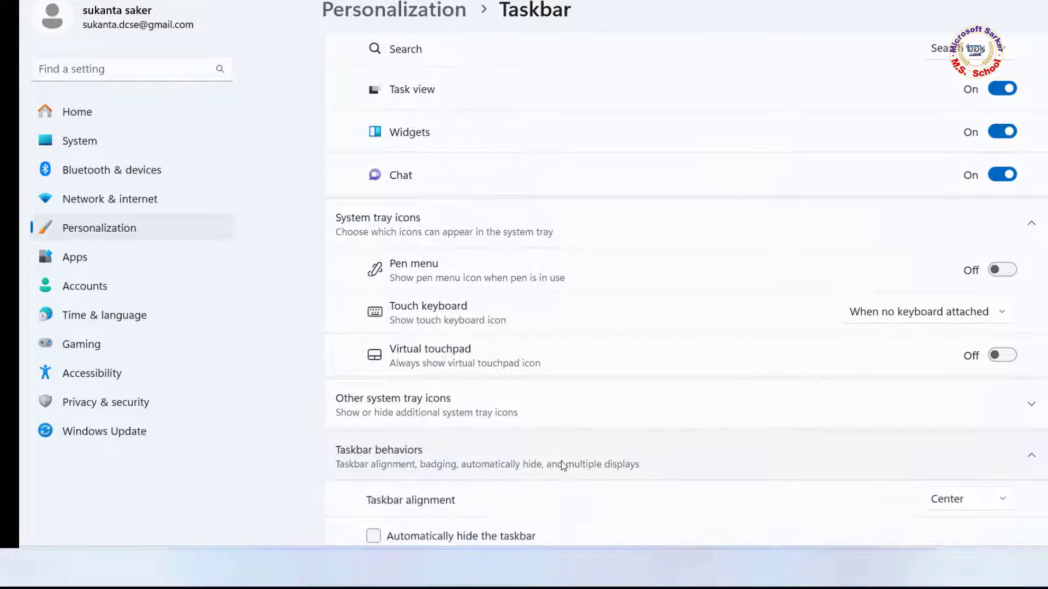
scroll(599, 418, "down", 6)
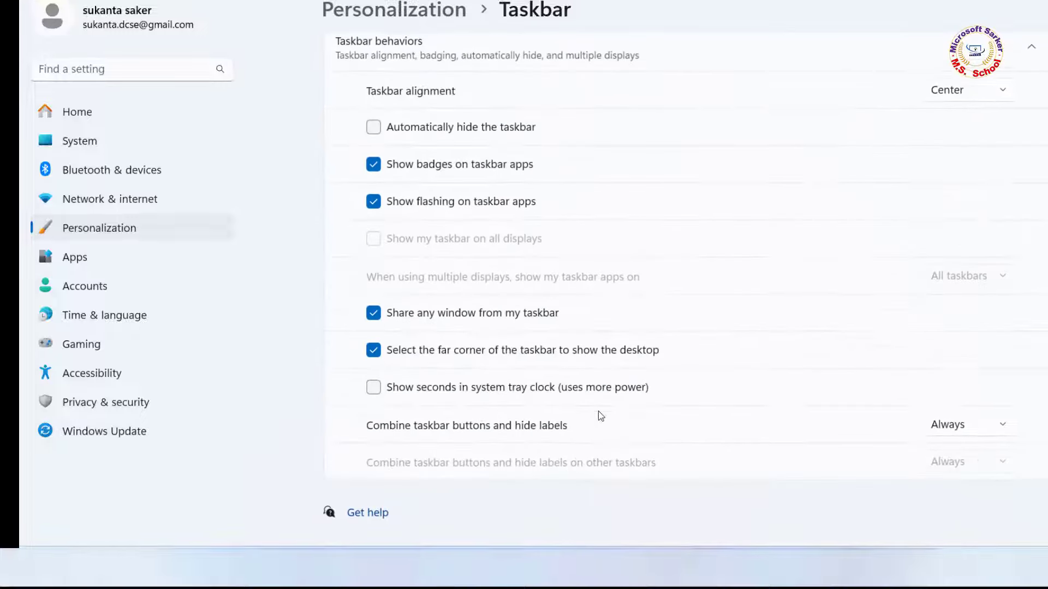
left_click(375, 133)
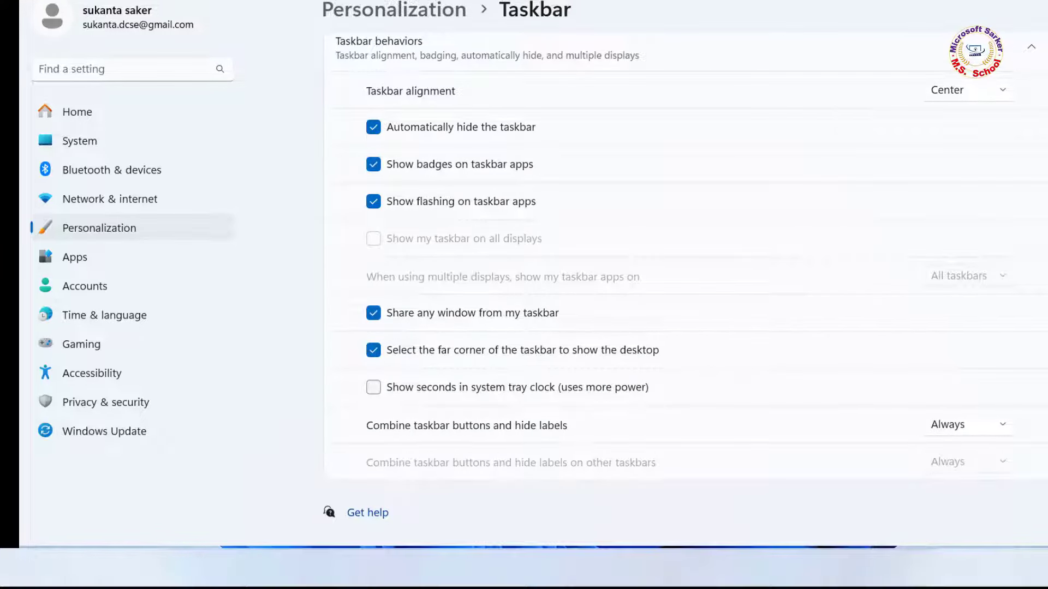
left_click(374, 129)
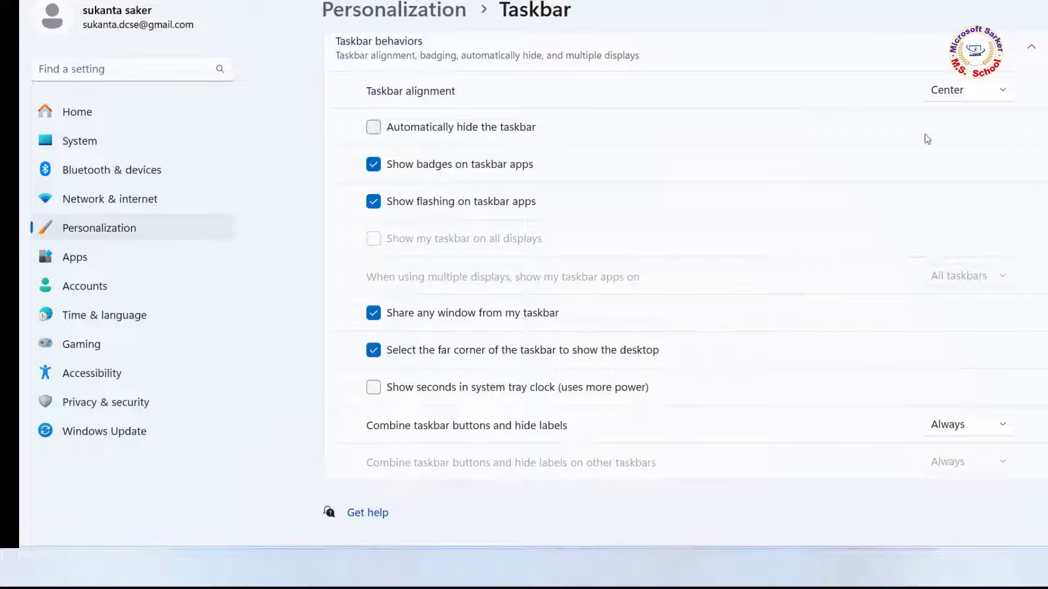
Step: Switch taskbar alignment to Left, then back to Center
left_click(958, 96)
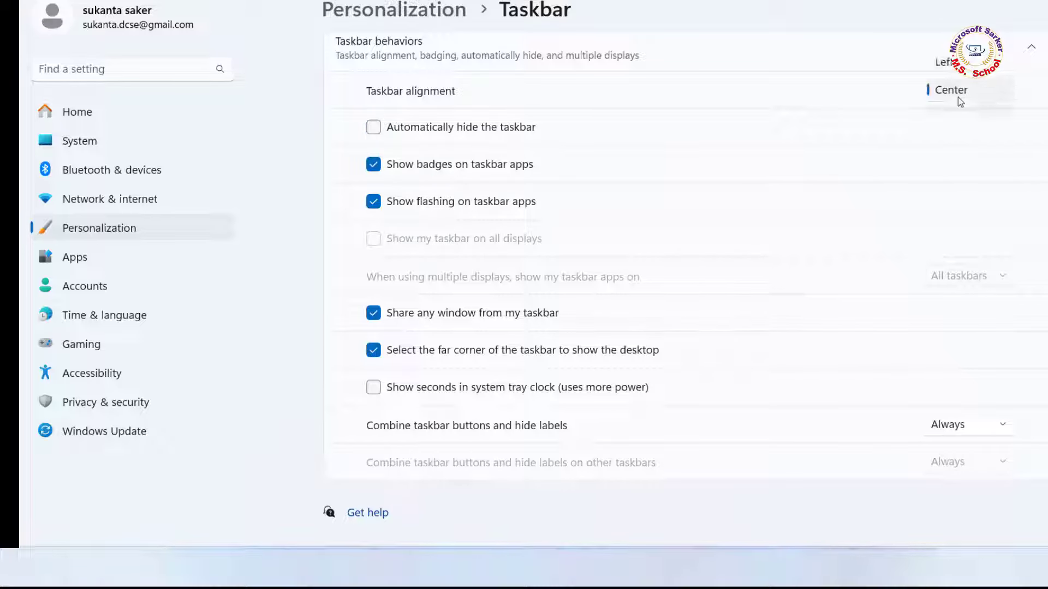
left_click(952, 63)
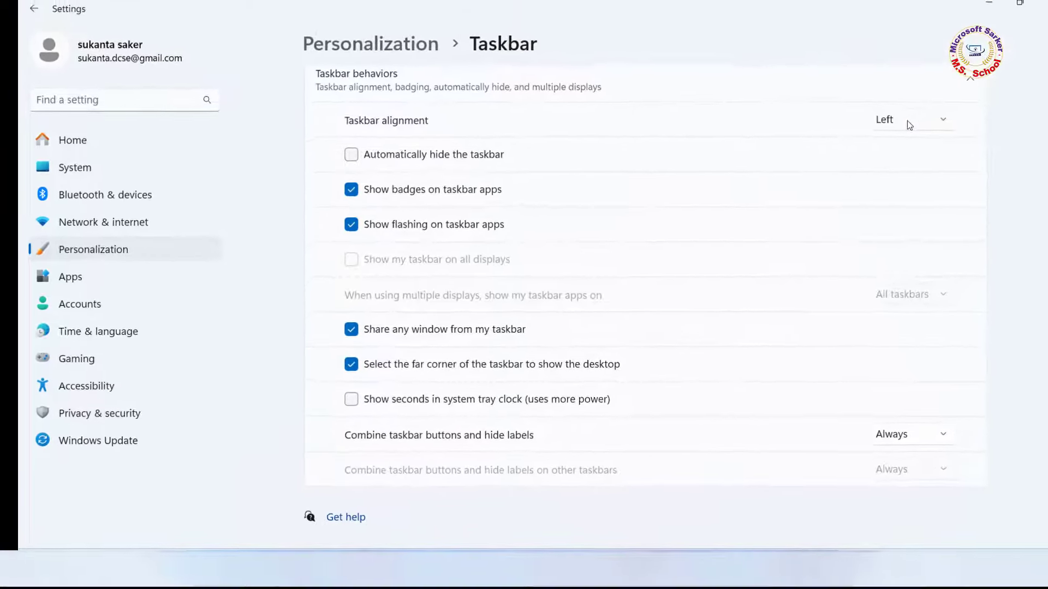
left_click(958, 95)
left_click(947, 124)
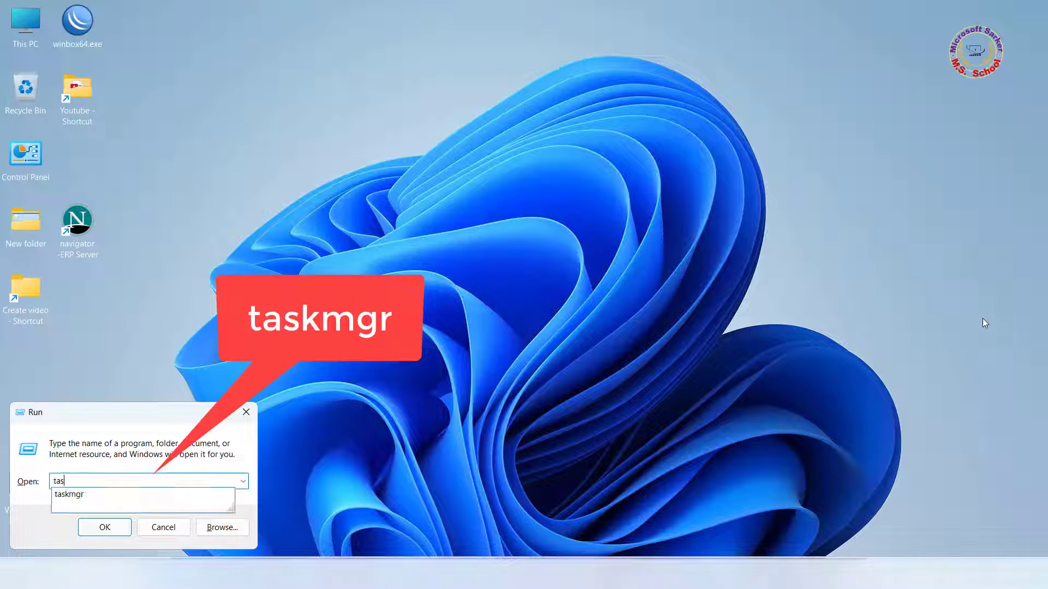
Step: Run taskmgr from the Run dialog's suggestions to launch Task Manager
left_click(94, 495)
left_click(104, 527)
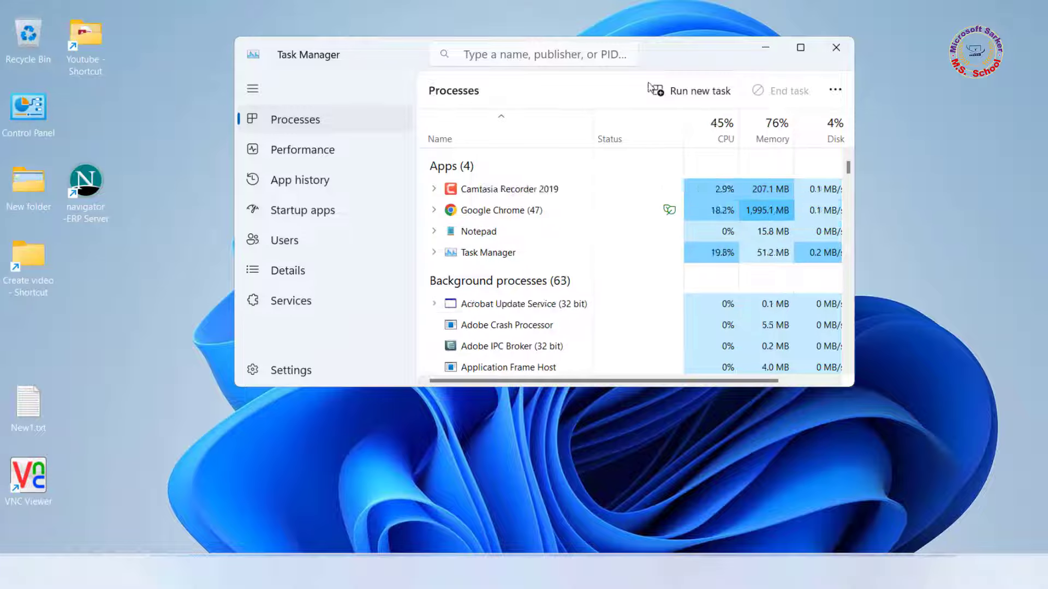
Step: Maximize Task Manager and scroll the Processes list down to Windows Explorer
left_click(801, 49)
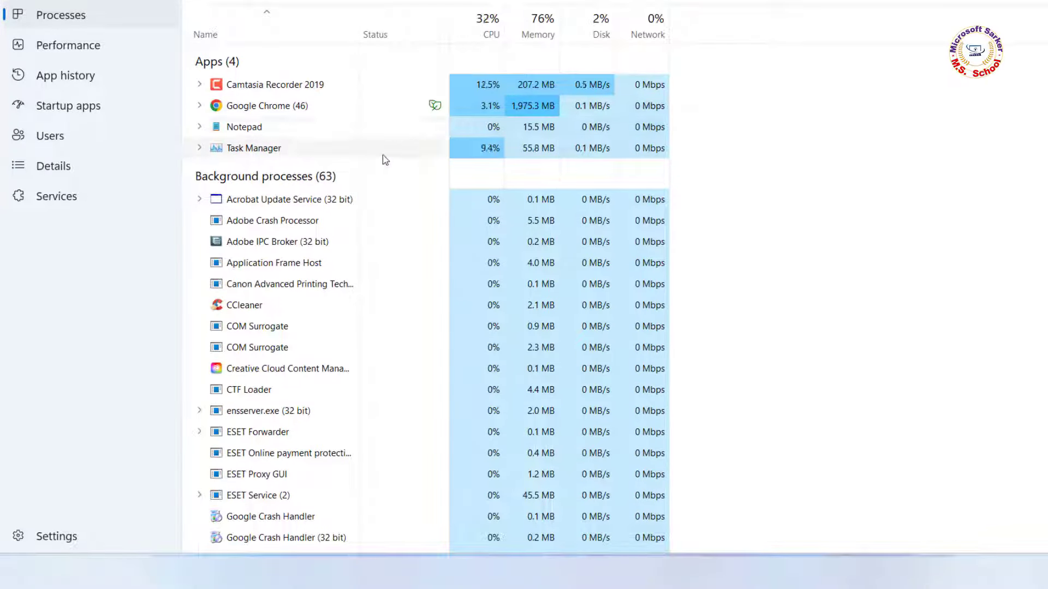
scroll(385, 159, "down", 5)
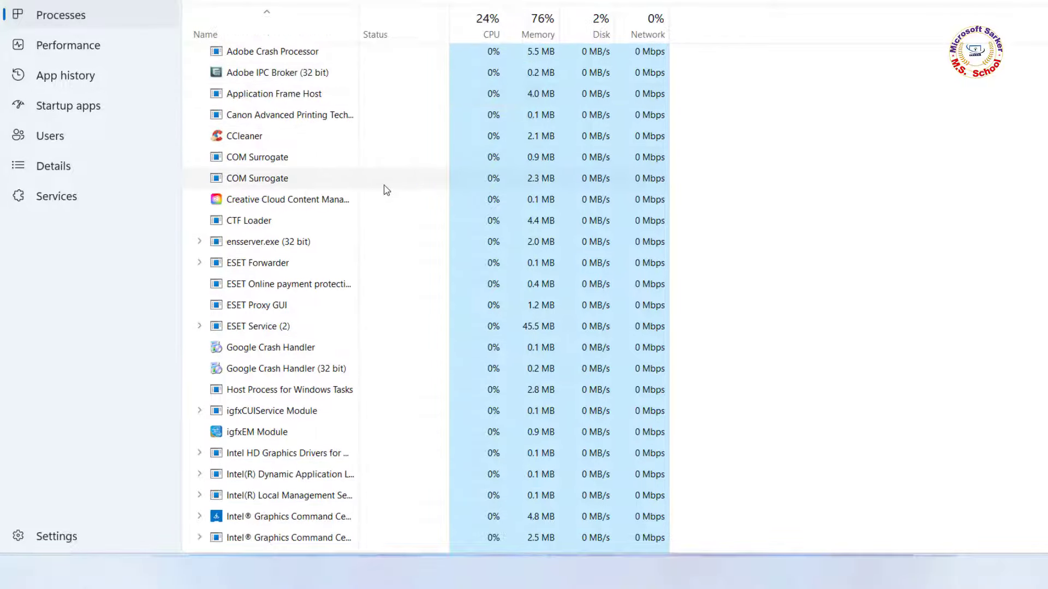
scroll(386, 189, "down", 10)
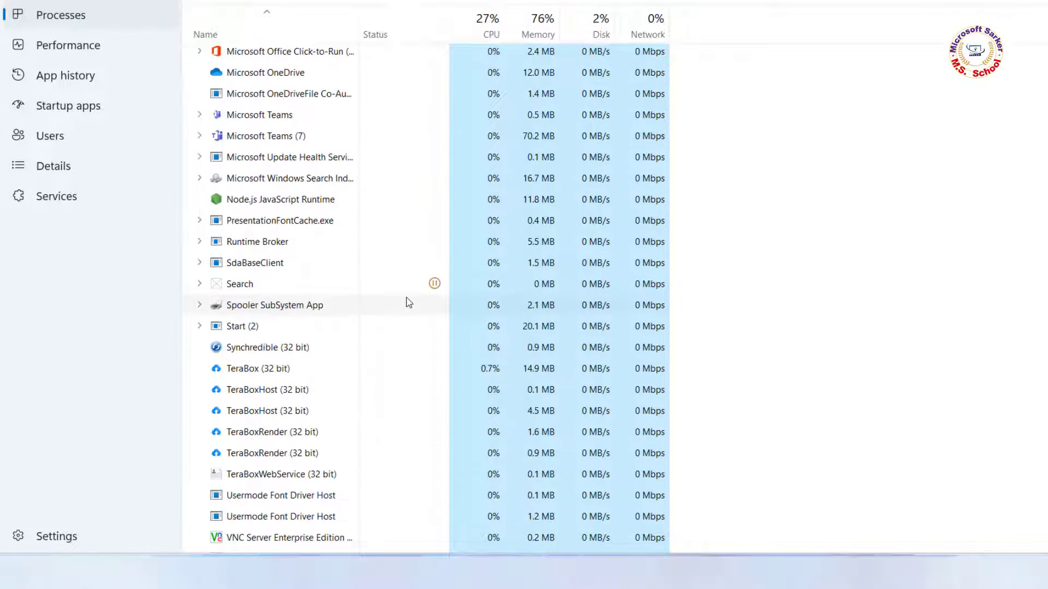
scroll(409, 304, "down", 5)
scroll(410, 305, "down", 2)
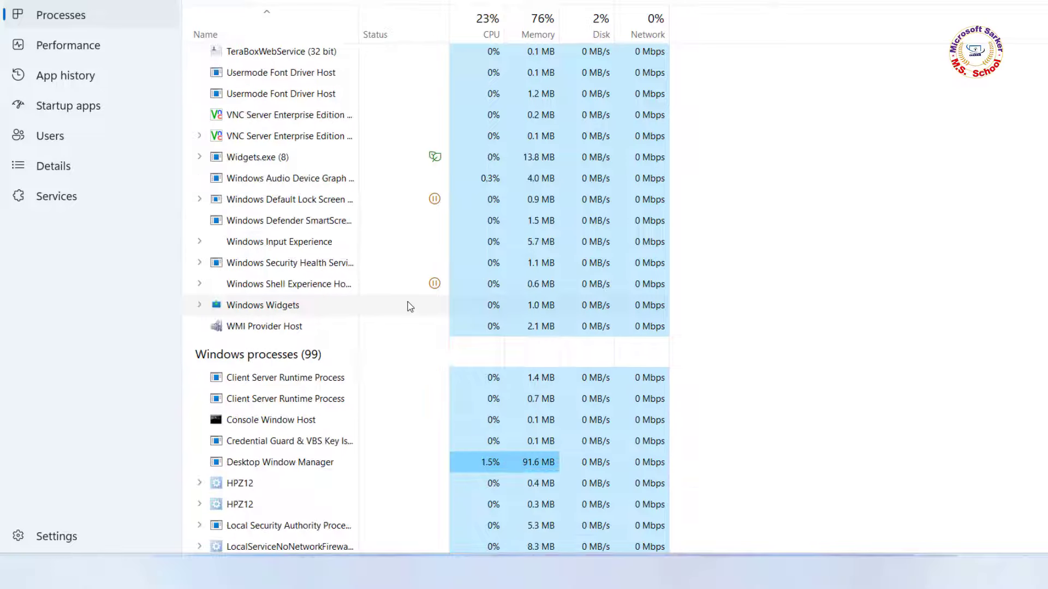
scroll(410, 309, "down", 1)
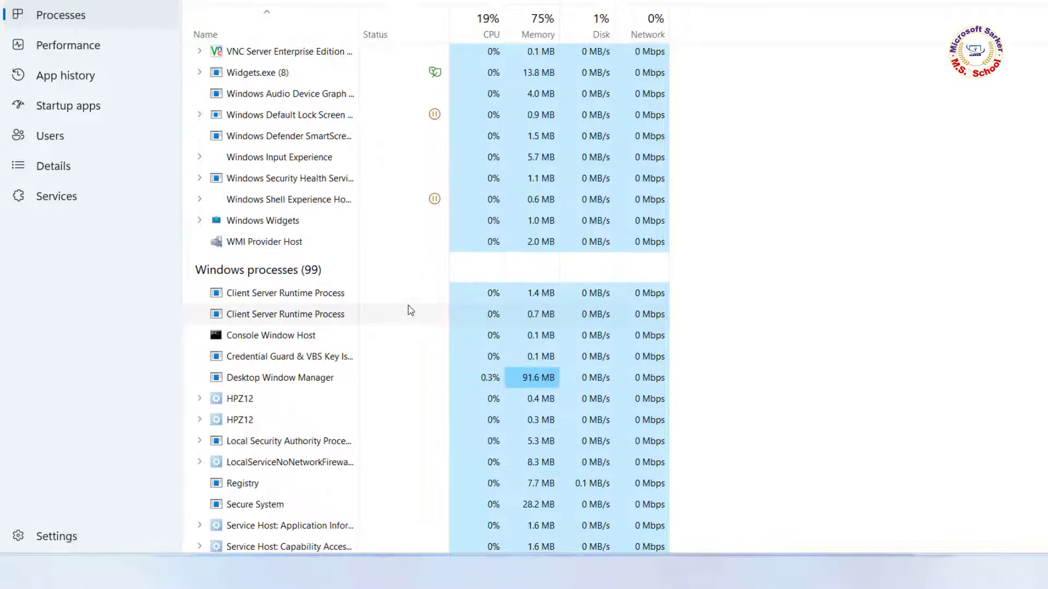
scroll(410, 310, "down", 1)
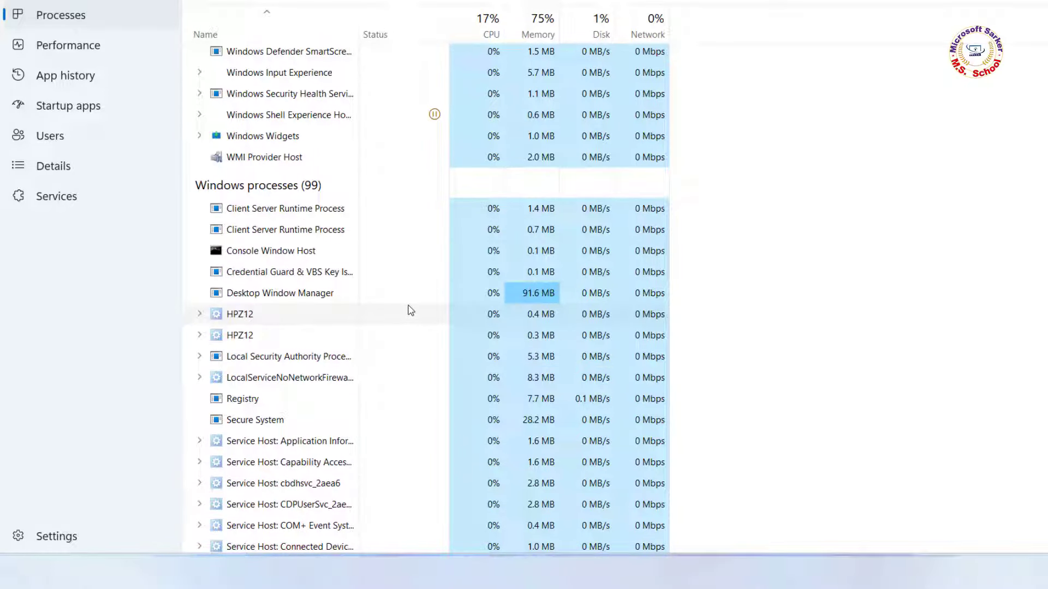
scroll(410, 310, "down", 15)
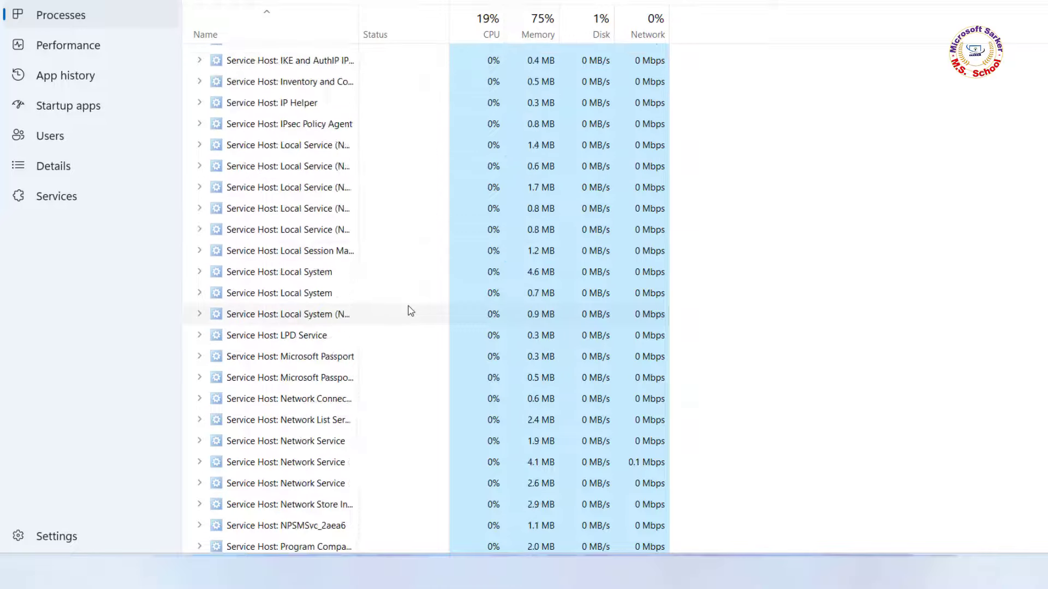
scroll(411, 312, "down", 8)
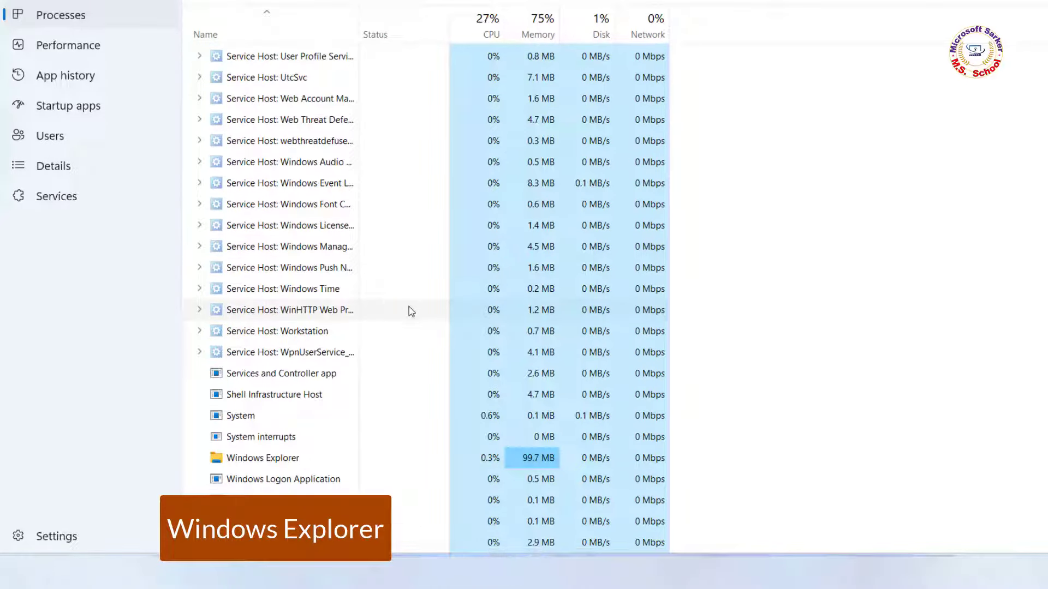
Step: Restart the Windows Explorer process, then close Task Manager
right_click(274, 462)
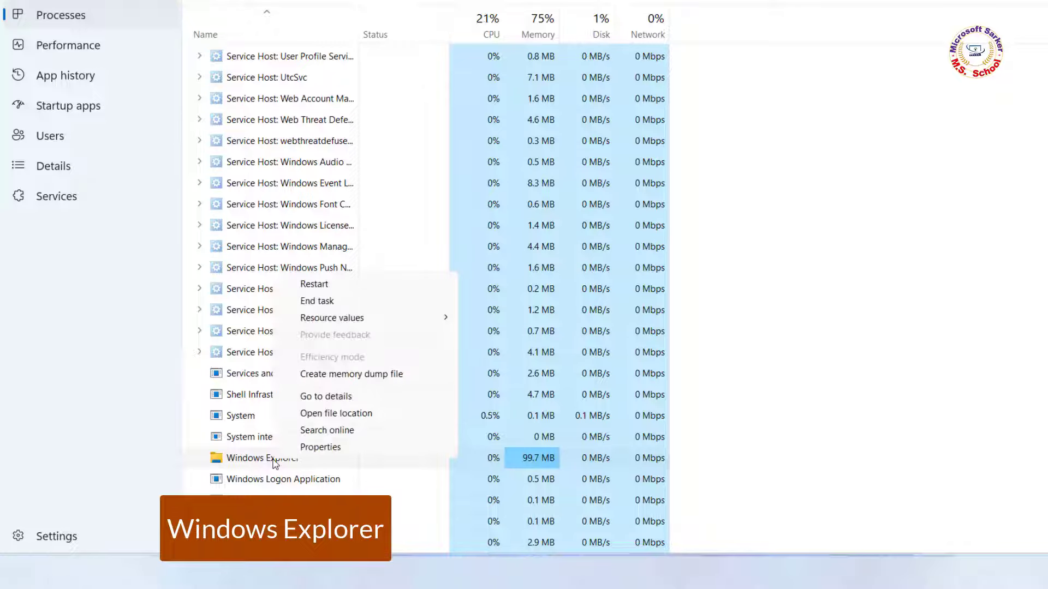
left_click(320, 287)
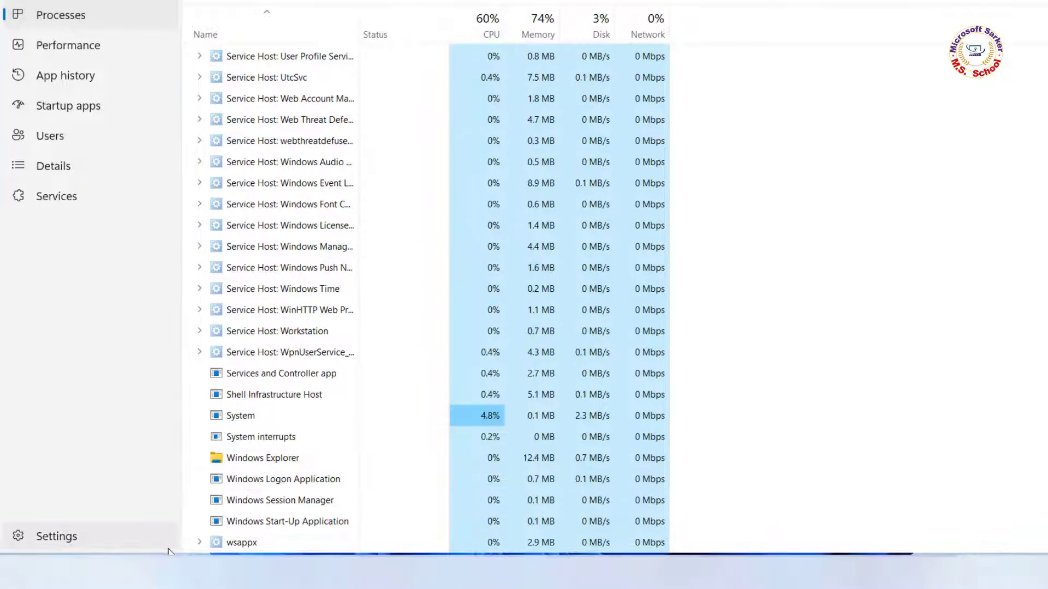
scroll(992, 497, "up", 1)
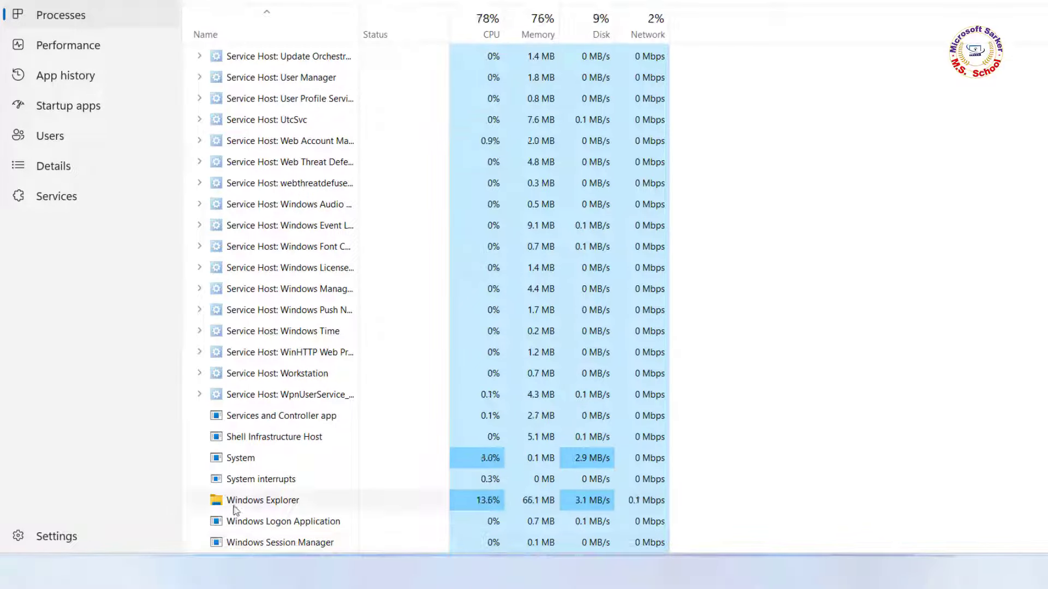
scroll(218, 510, "up", 1)
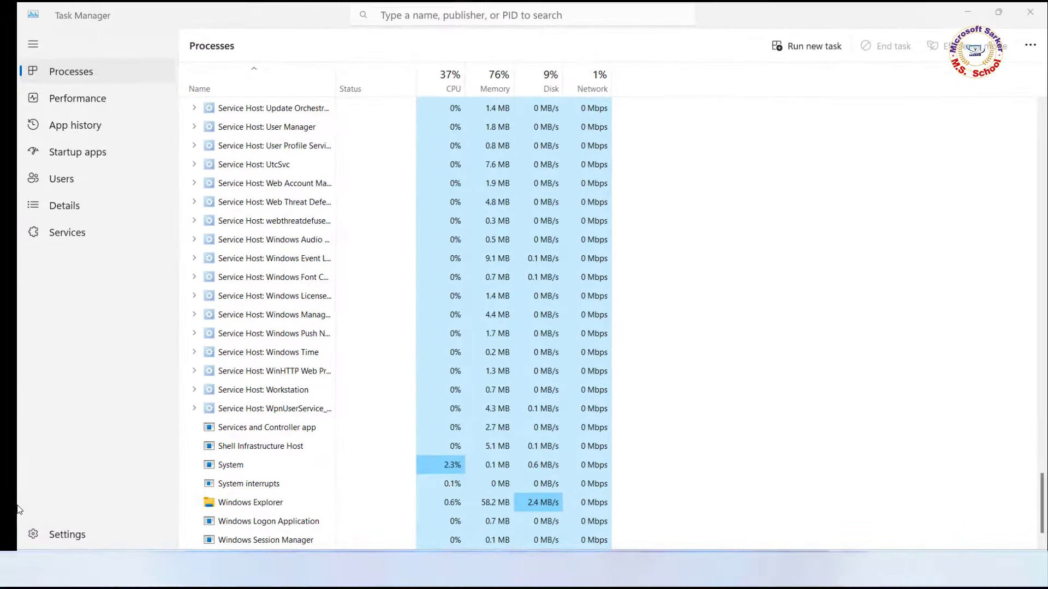
scroll(1037, 491, "down", 2)
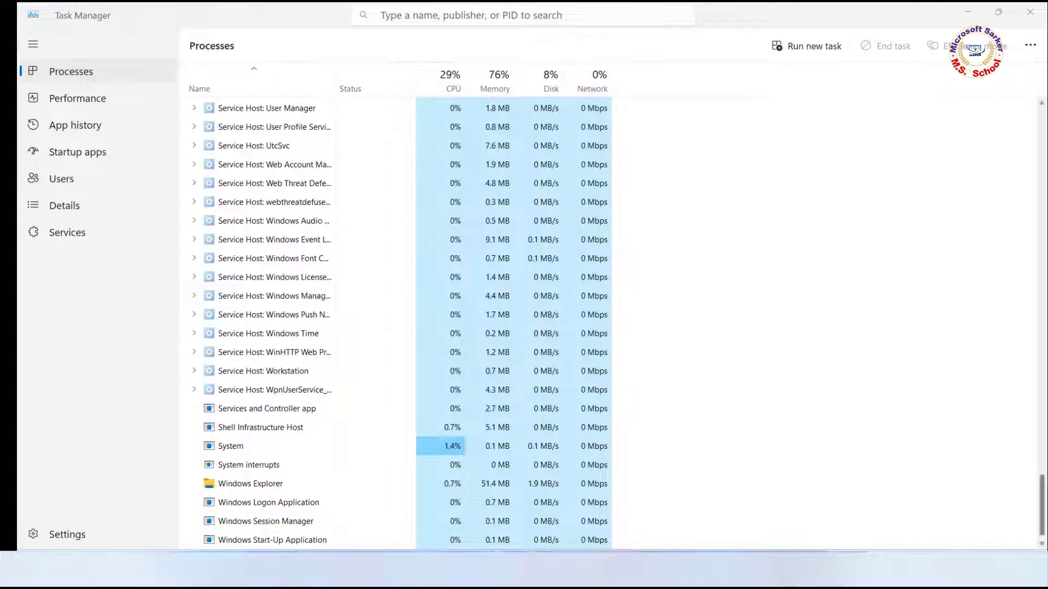
left_click(1028, 15)
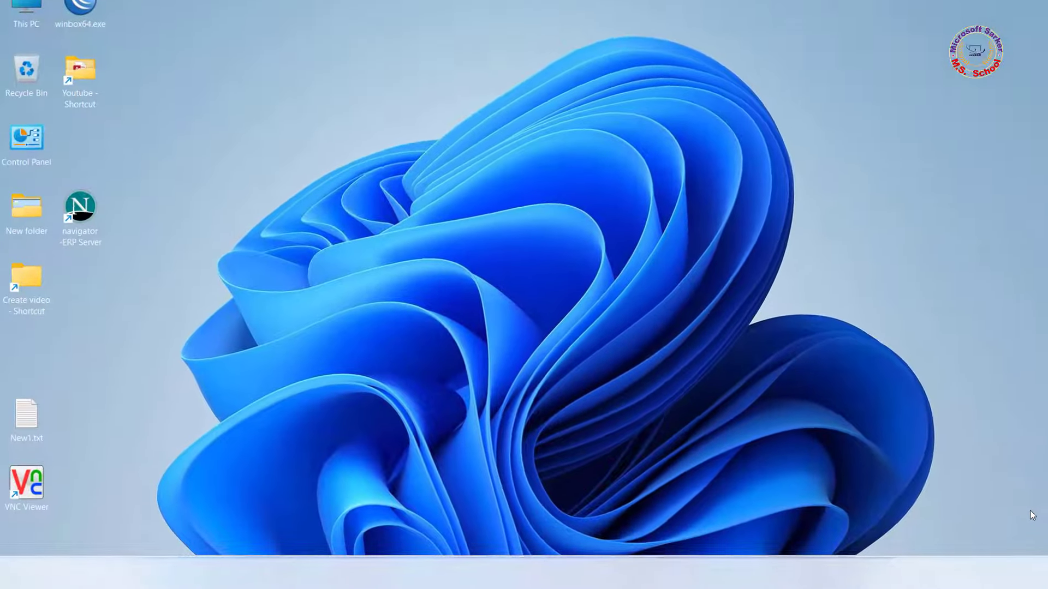
Step: Open the Run dialog and fill in regedit from its suggestions
key("super+r")
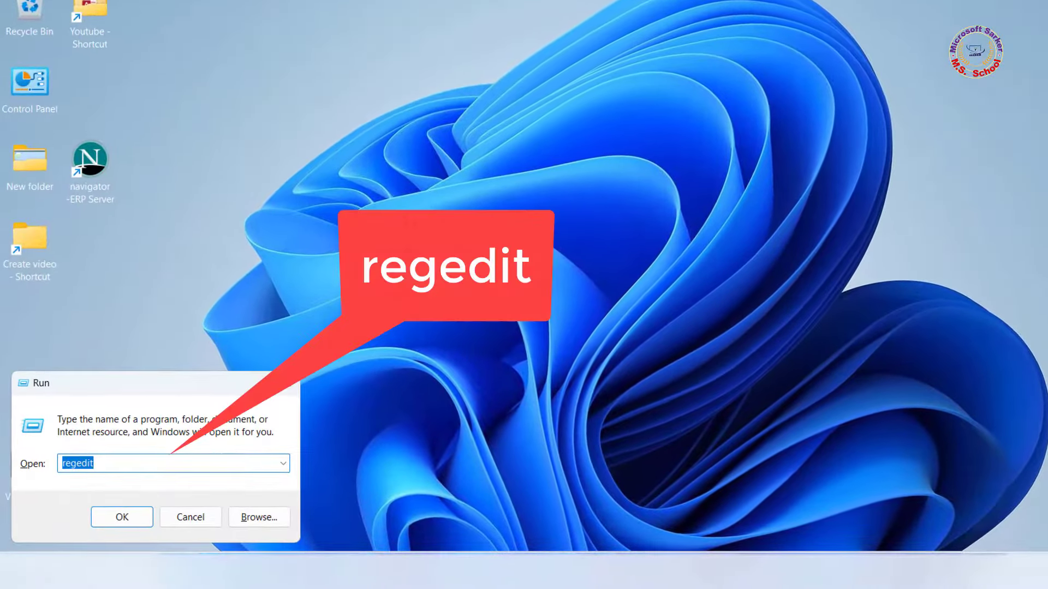
type("re")
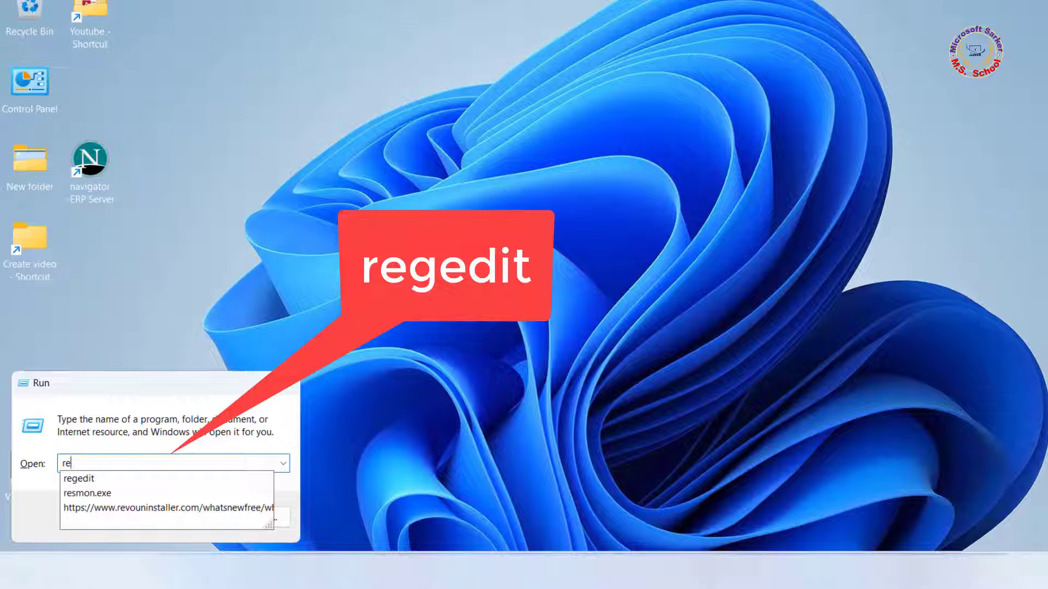
left_click(84, 479)
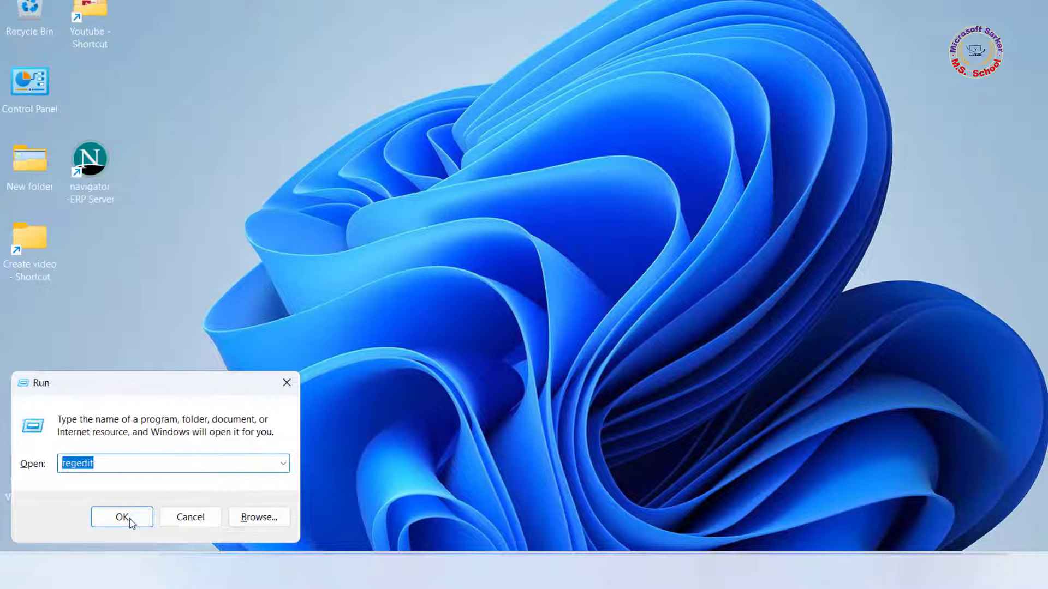
Step: Launch Registry Editor and expand HKEY_LOCAL_MACHINE > SOFTWARE > Microsoft
left_click(129, 518)
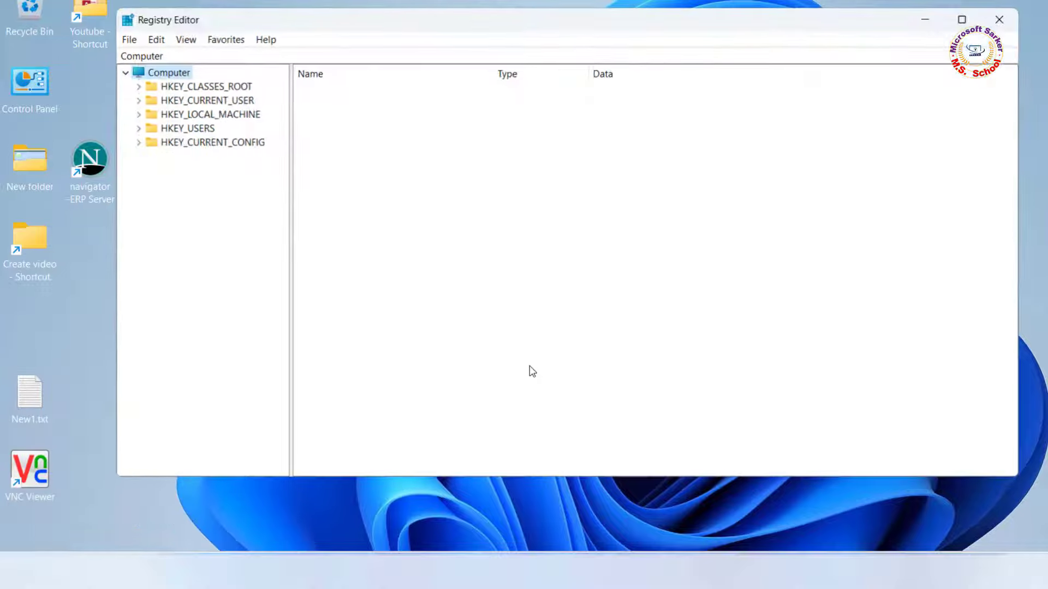
left_click_drag(536, 10, 603, 1)
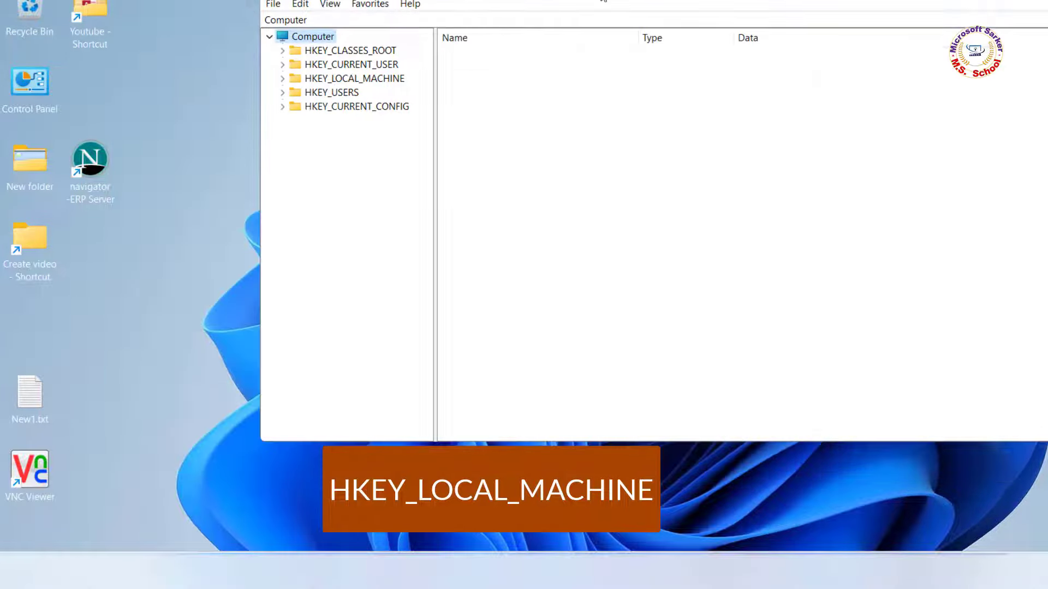
left_click(326, 80)
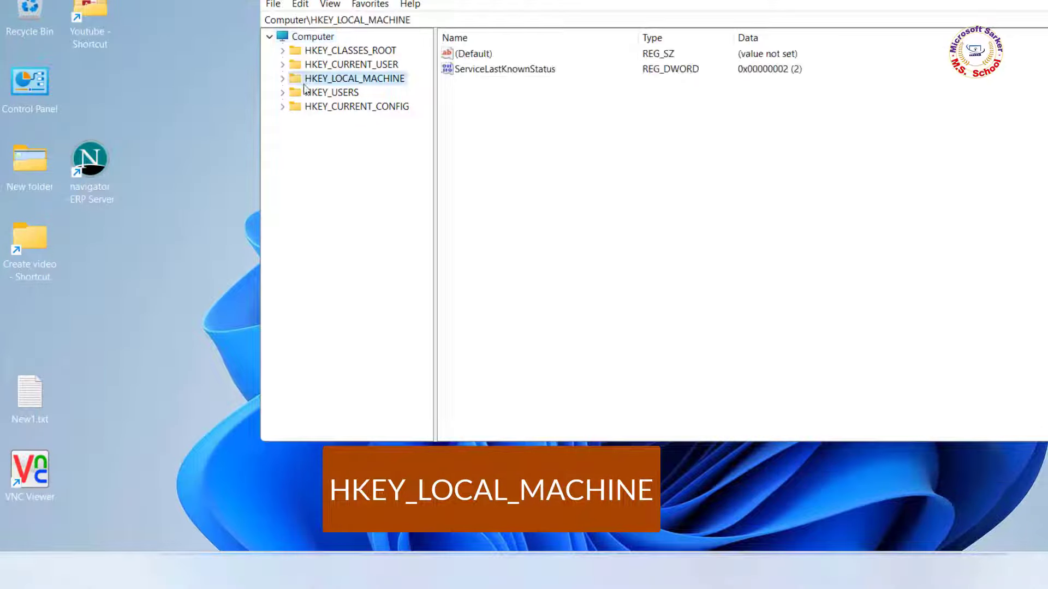
left_click(282, 79)
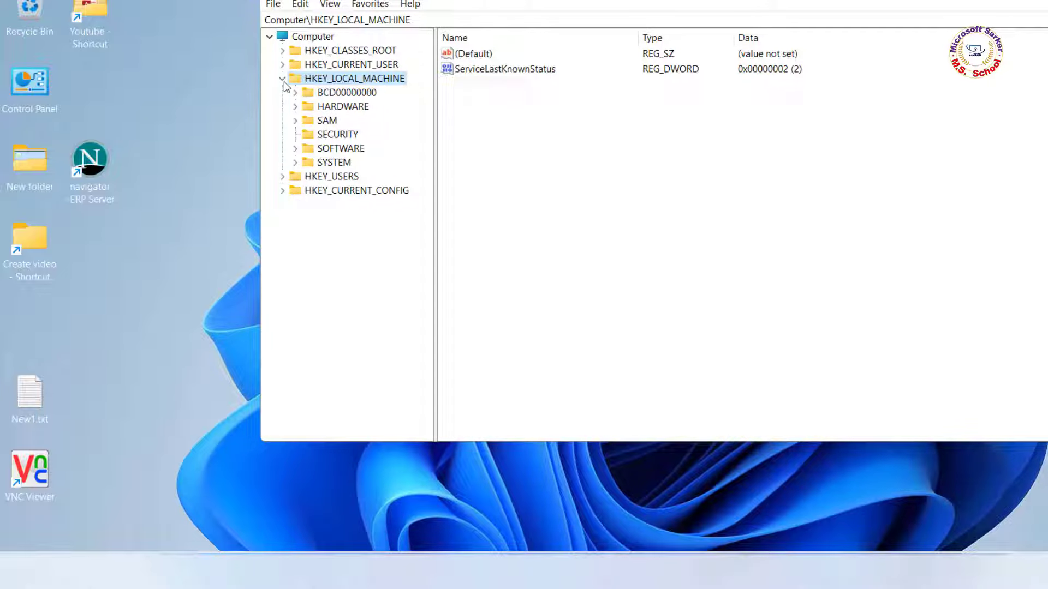
left_click(296, 149)
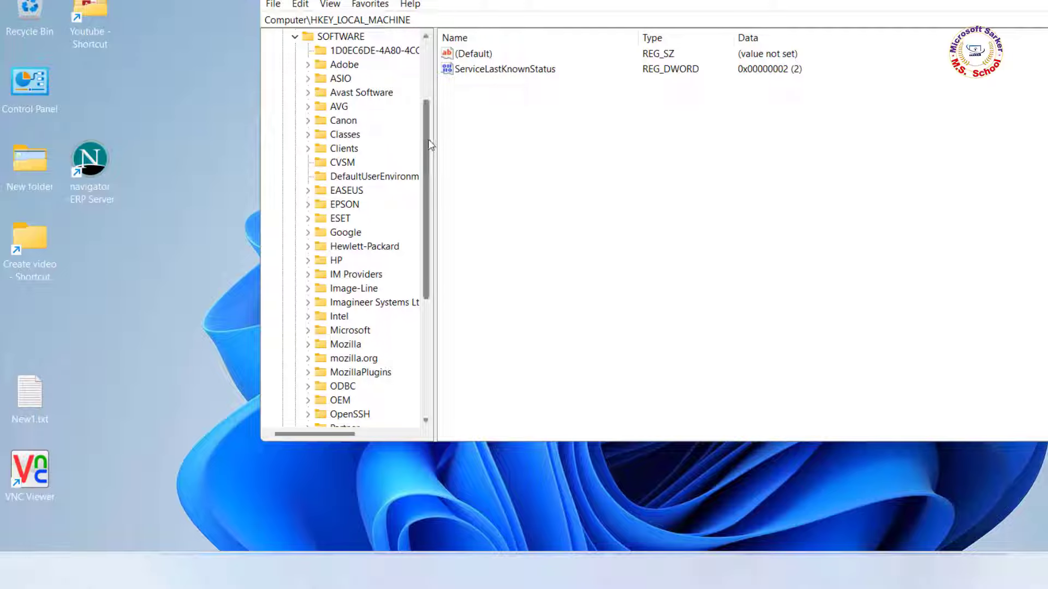
left_click_drag(431, 145, 431, 191)
left_click(309, 247)
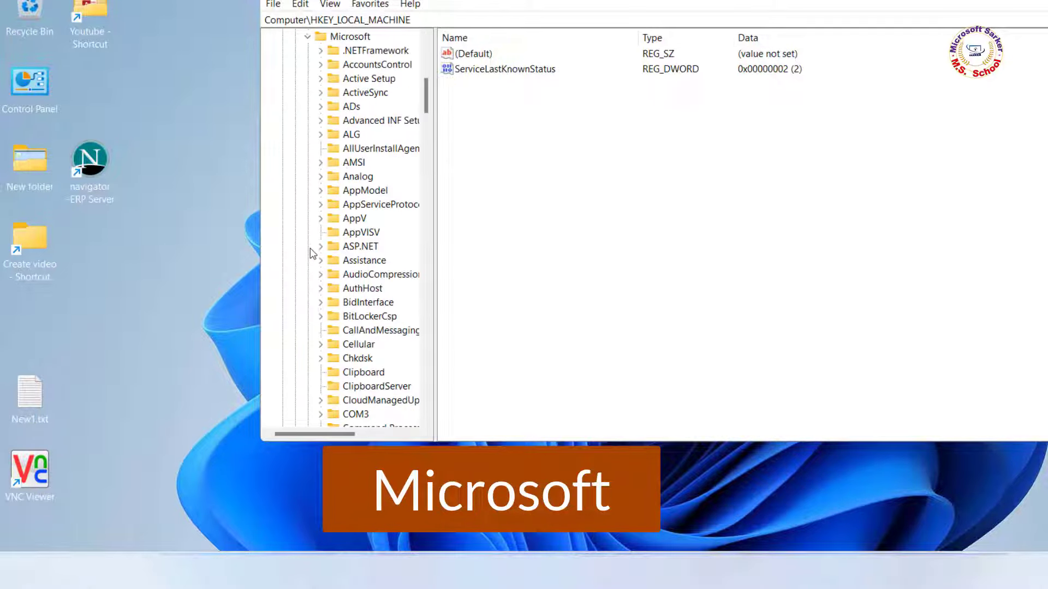
Step: Expand Windows > CurrentVersion > Shell > Update and select the Packages key
left_click_drag(427, 106, 440, 346)
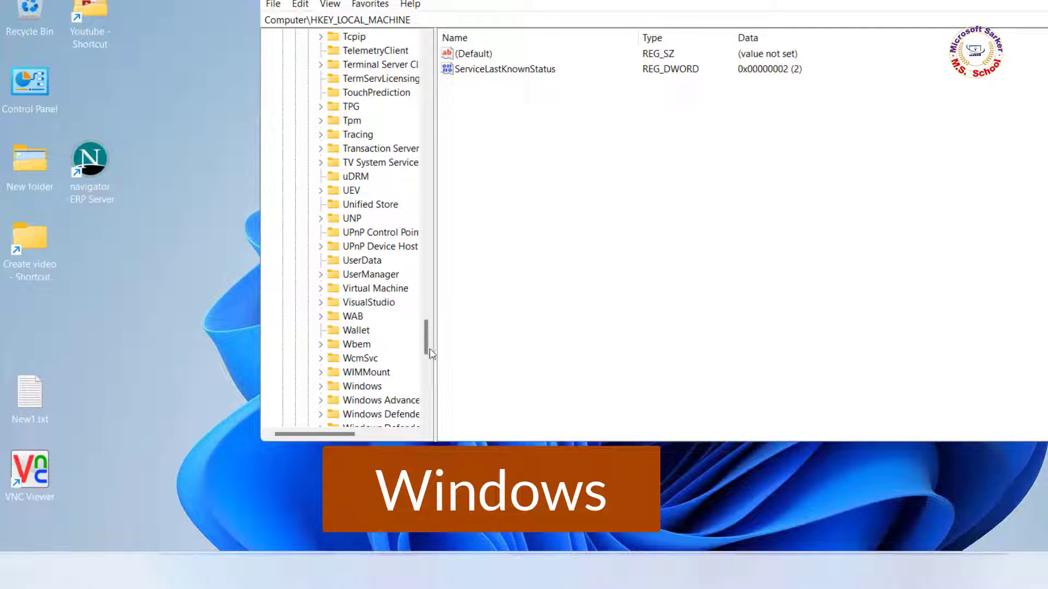
left_click_drag(324, 432, 334, 431)
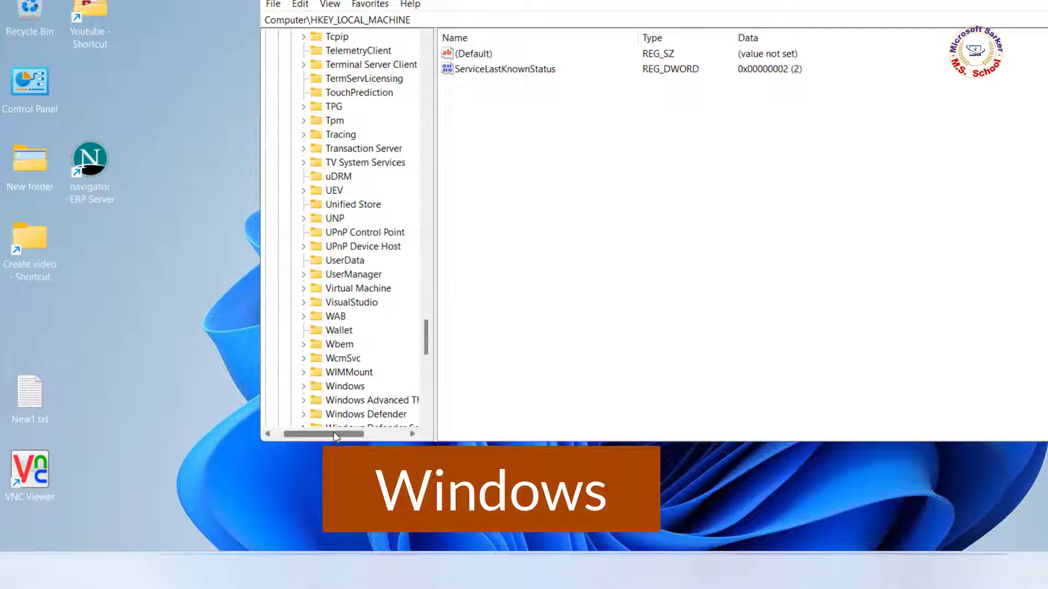
left_click(329, 386)
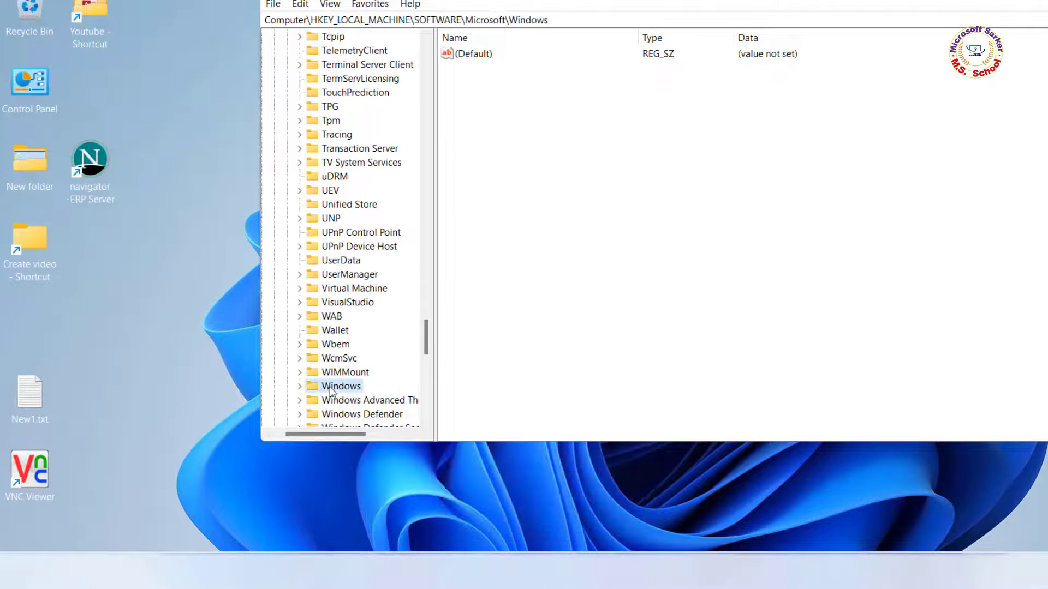
left_click(300, 387)
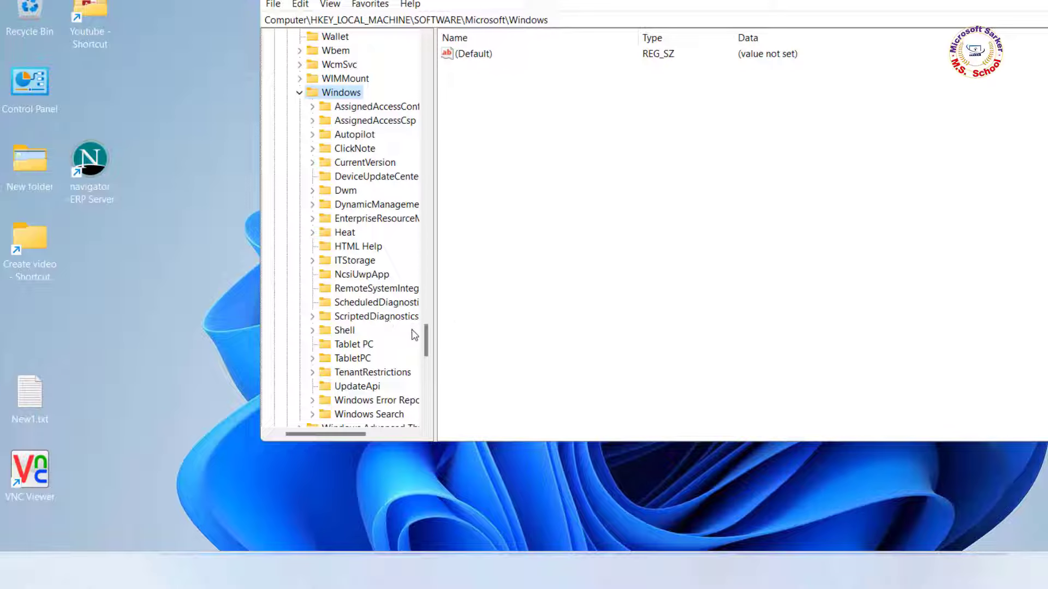
left_click(313, 163)
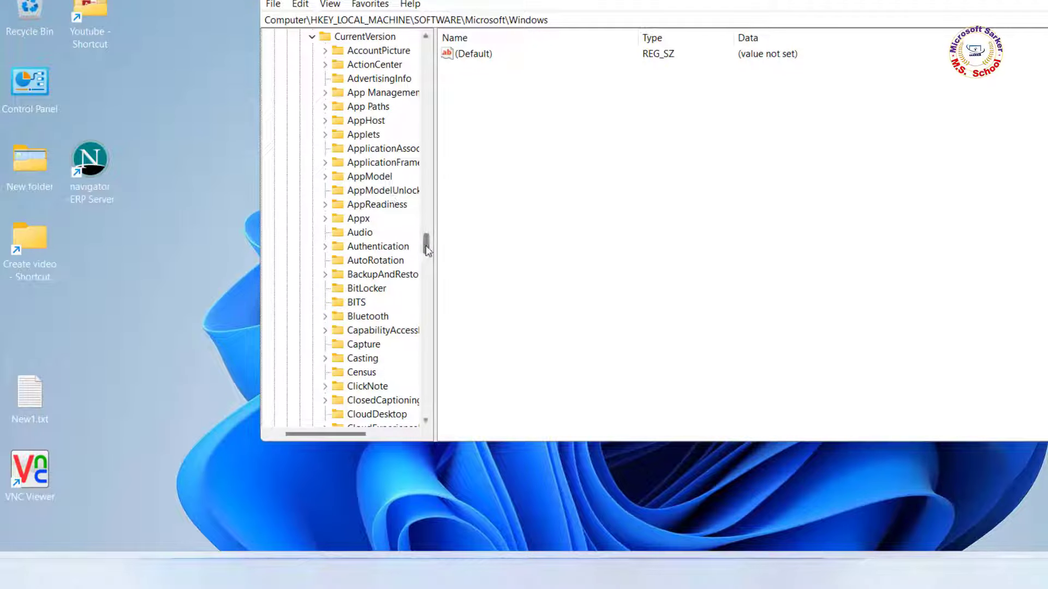
left_click_drag(427, 243, 430, 325)
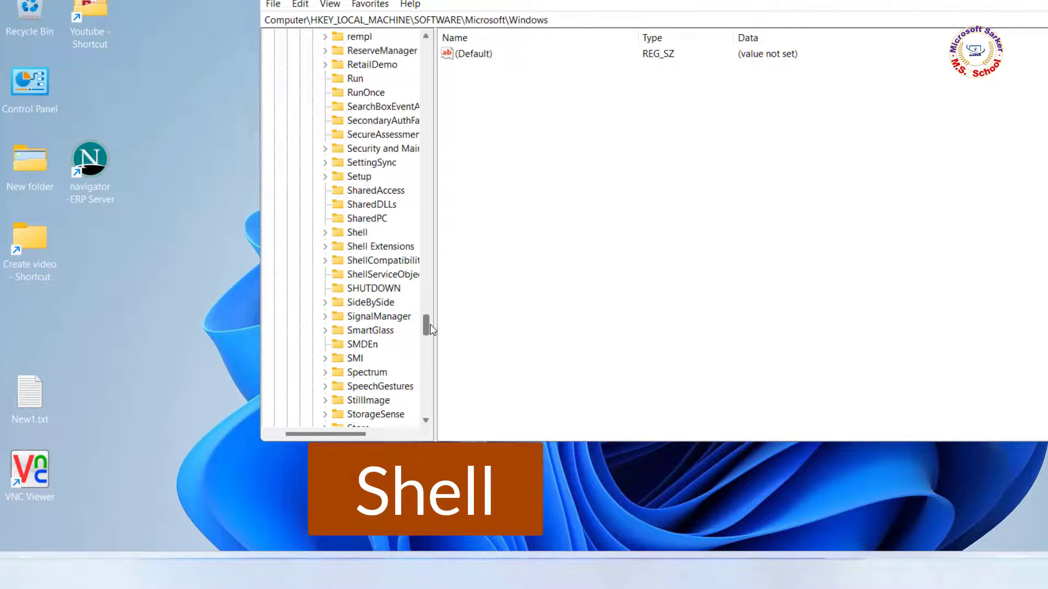
left_click(326, 234)
left_click(338, 247)
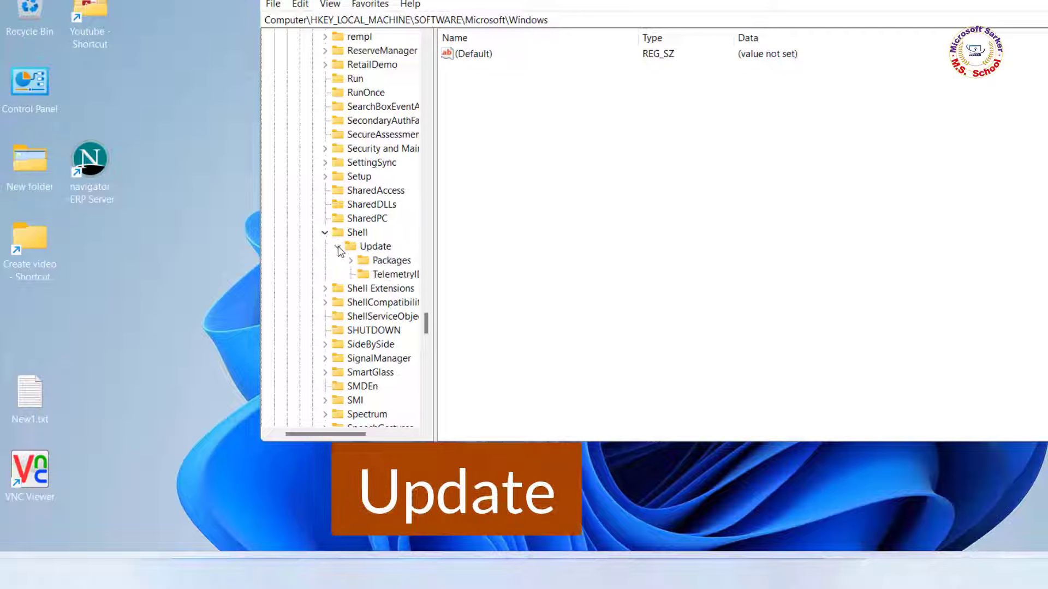
left_click(390, 261)
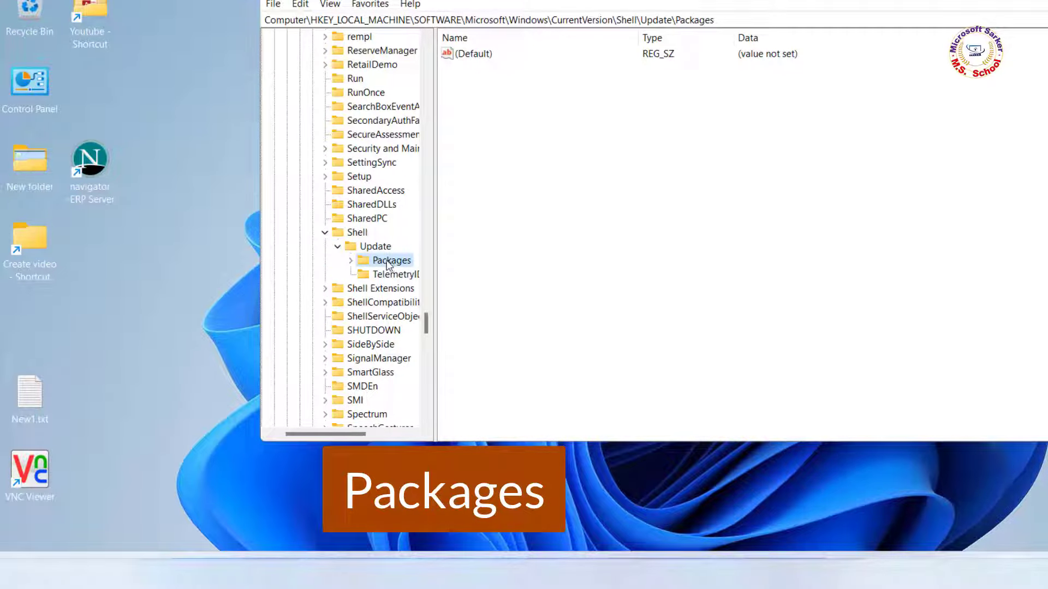
Step: Create a new DWORD (32-bit) value in Packages named UndockingDisabled
right_click(510, 164)
mouse_move(577, 174)
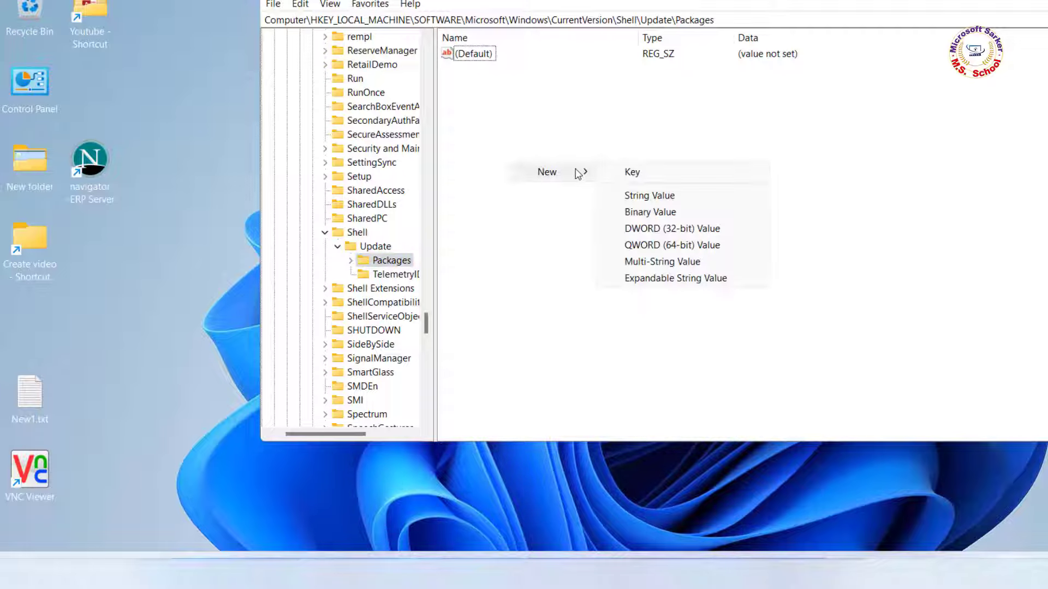
left_click(666, 228)
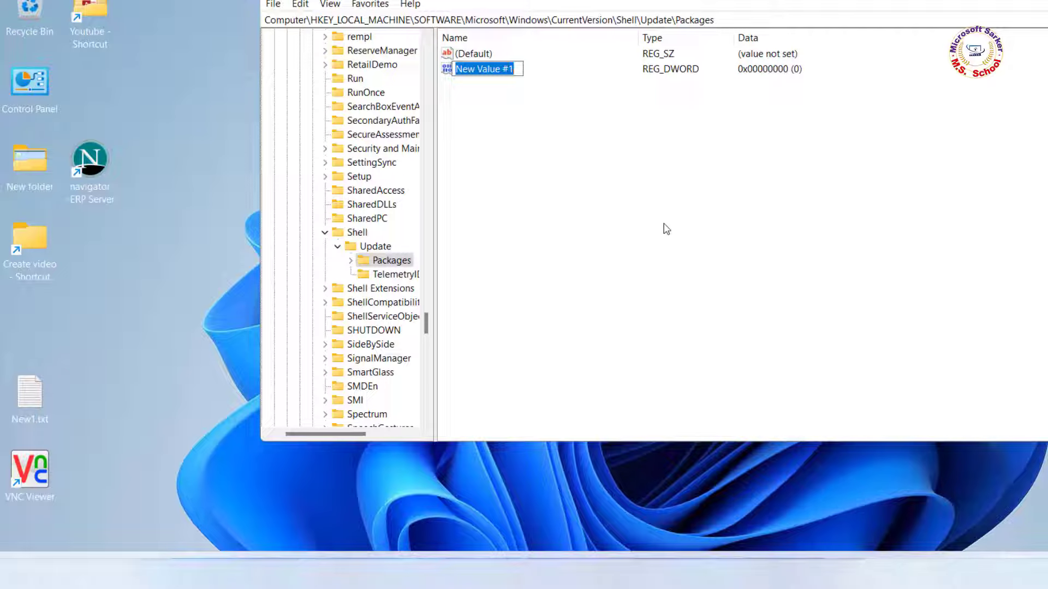
type("U")
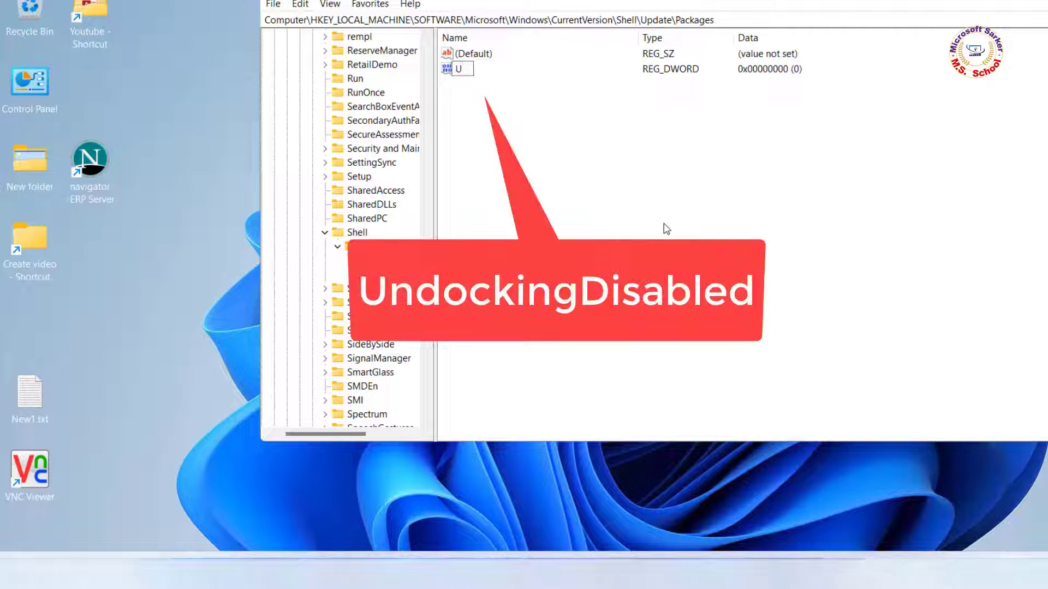
type("ndockingDia")
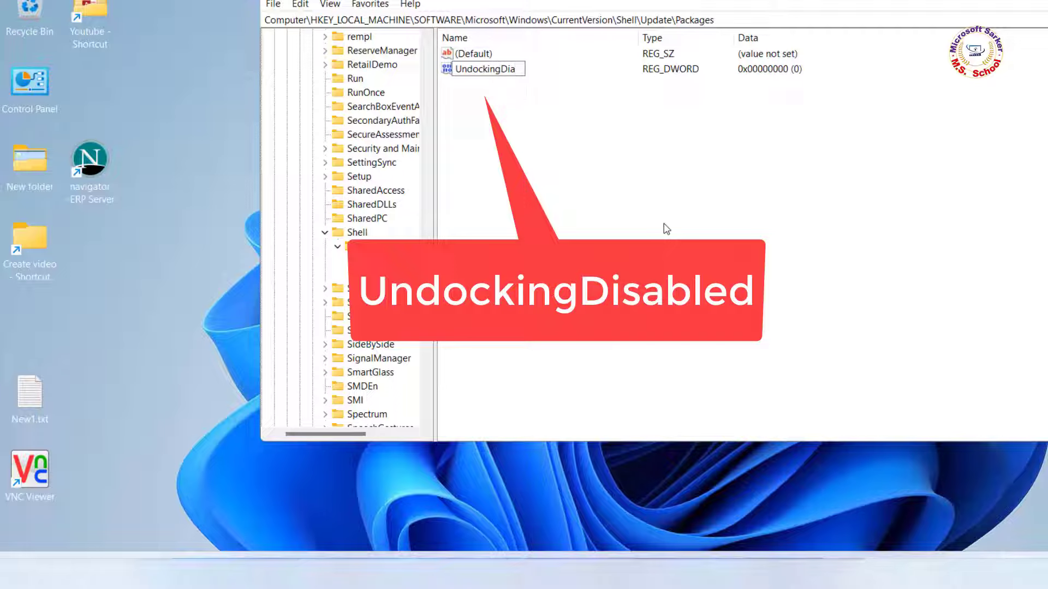
key("BackSpace")
type("sabled")
key("Return")
Step: Set the UndockingDisabled value data to 1
double_click(510, 71)
type("1")
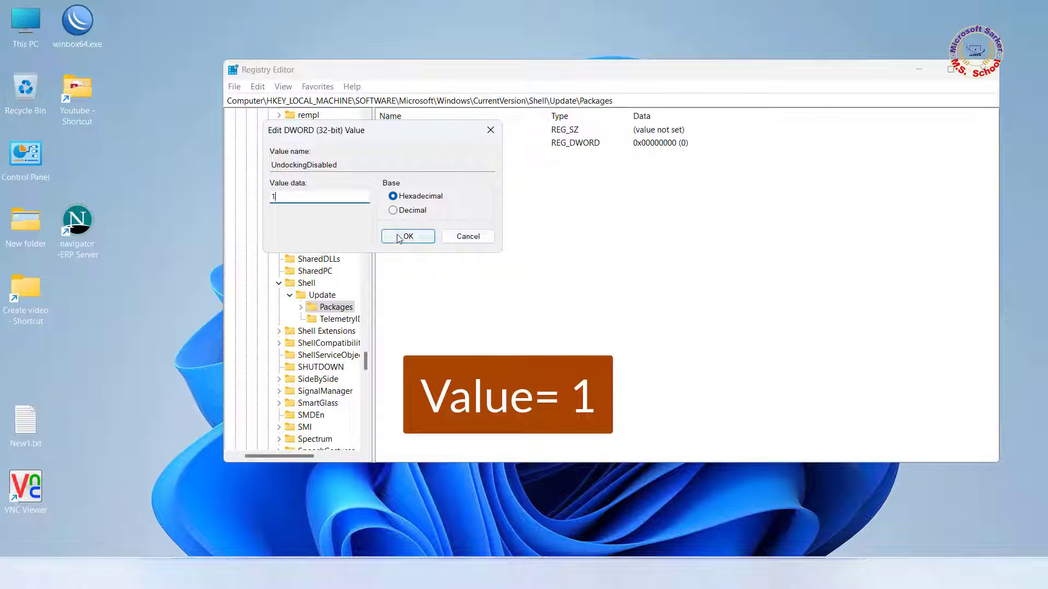
left_click(407, 236)
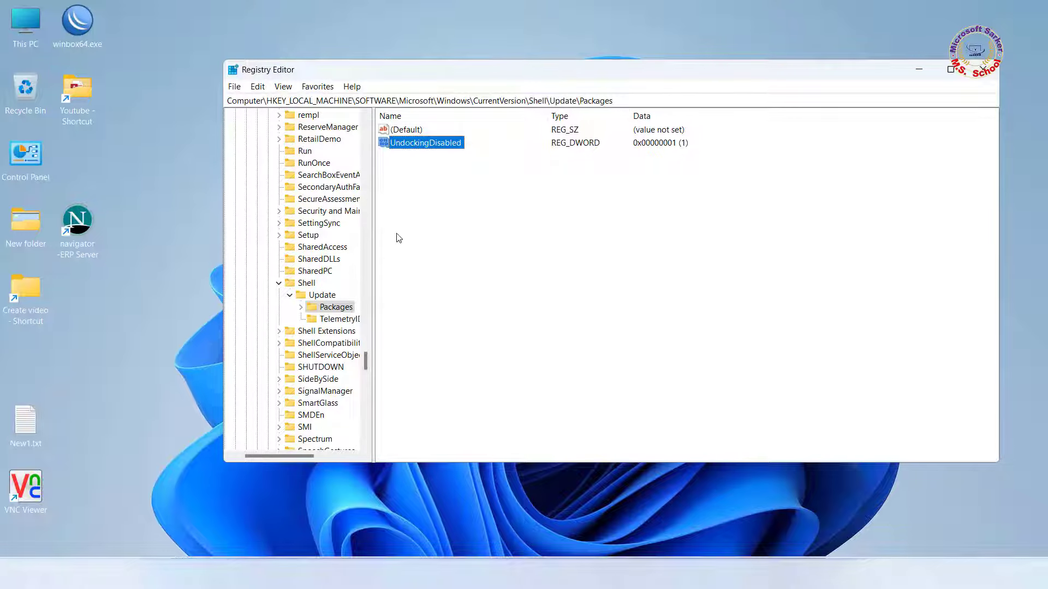
Step: Close Registry Editor and choose Restart in the Alt+F4 Shut Down Windows dialog
left_click(985, 69)
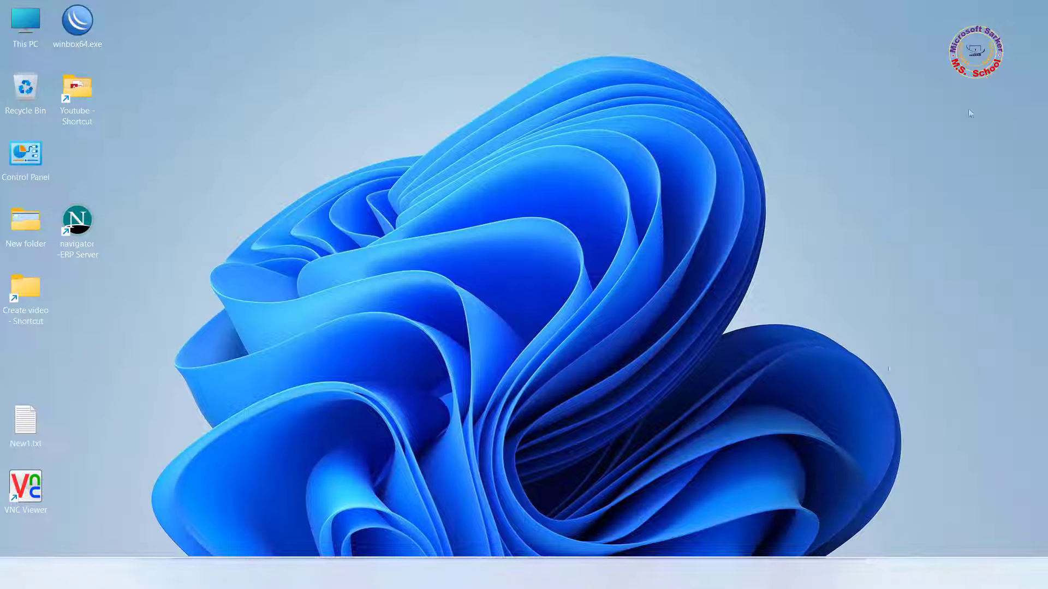
key("alt+F4")
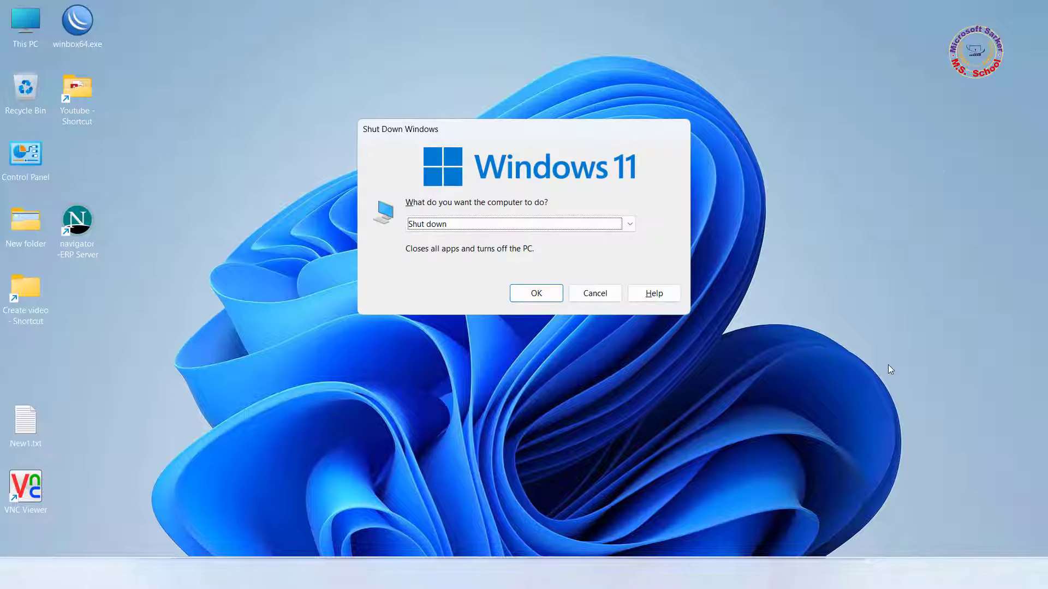
left_click(630, 224)
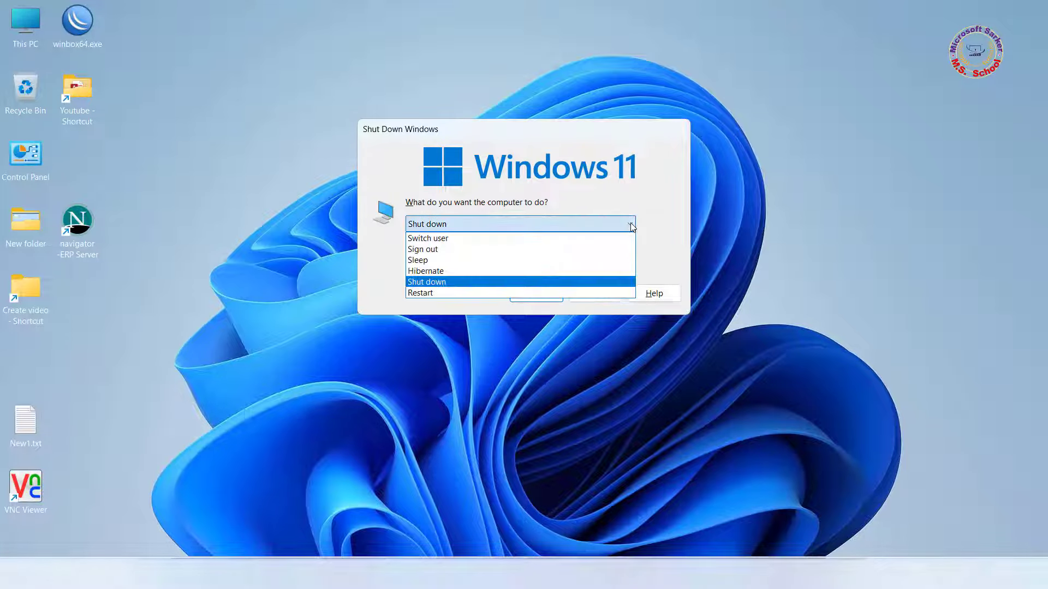
left_click(455, 293)
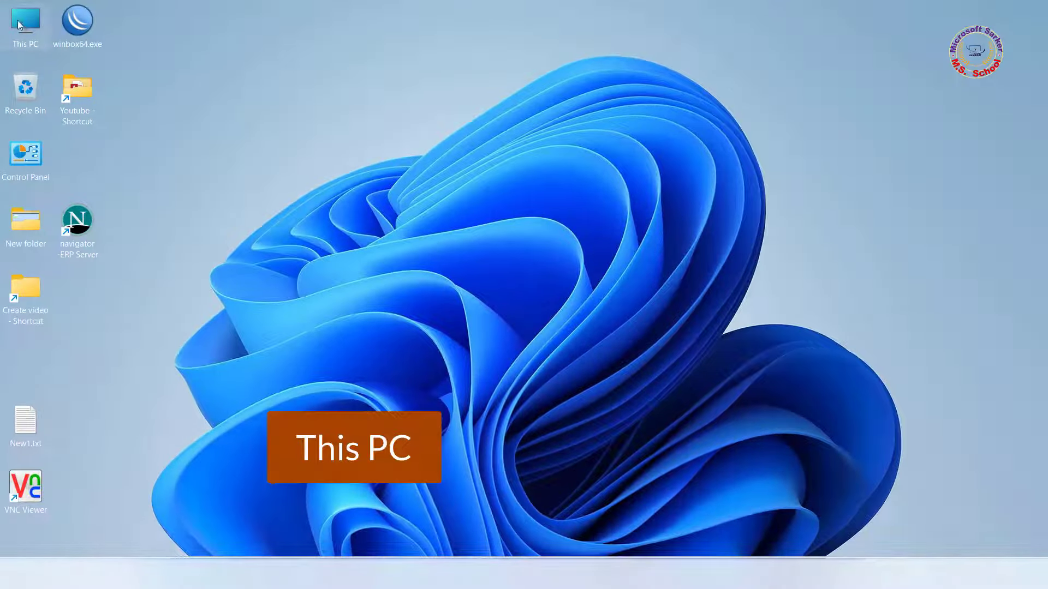
Step: Browse from This PC through C:\Users and the user profile to AppData\Local
double_click(18, 25)
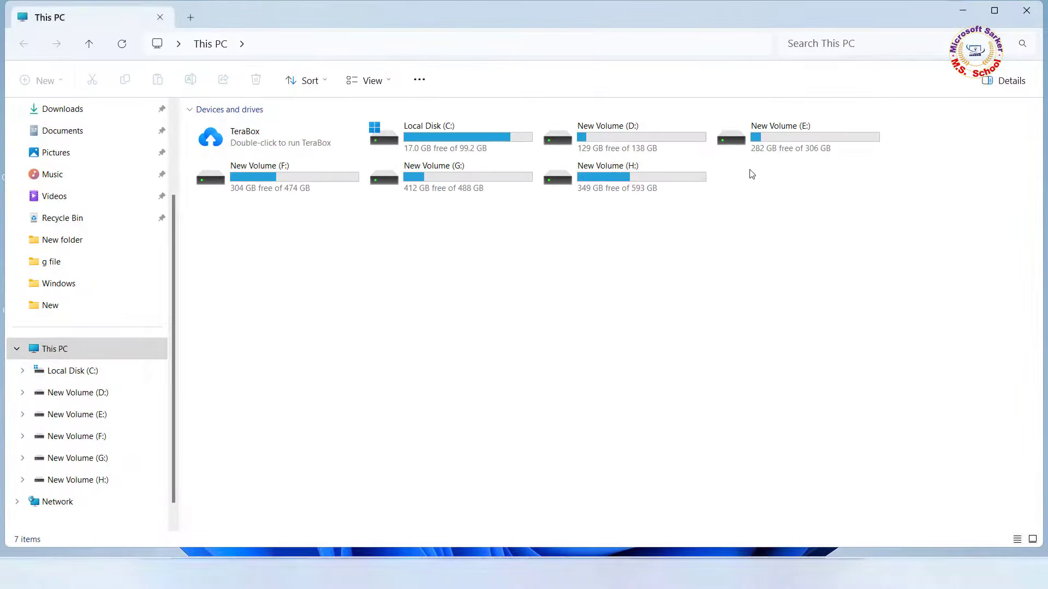
double_click(397, 149)
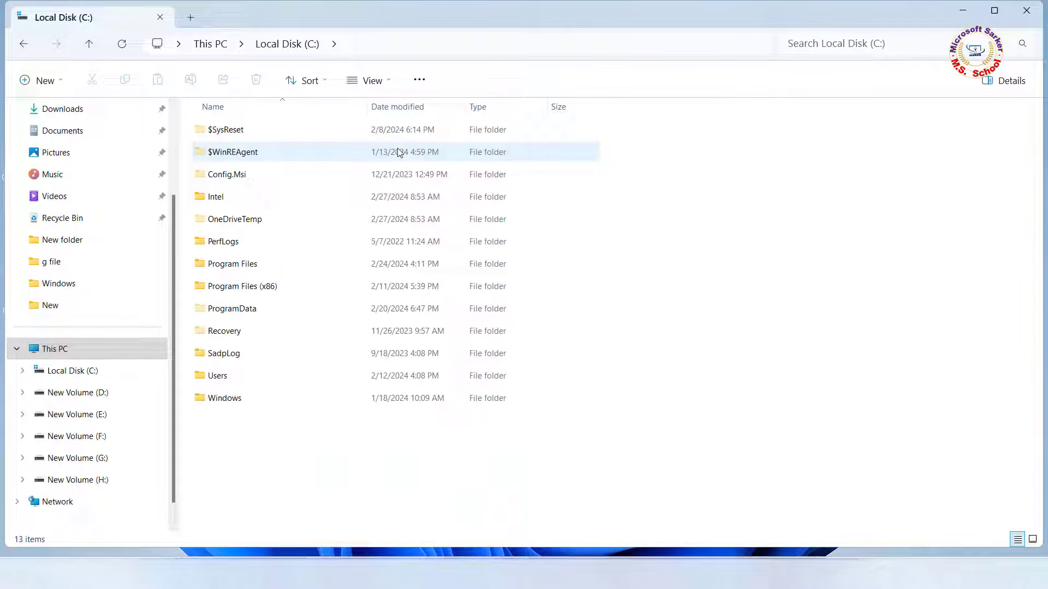
double_click(218, 376)
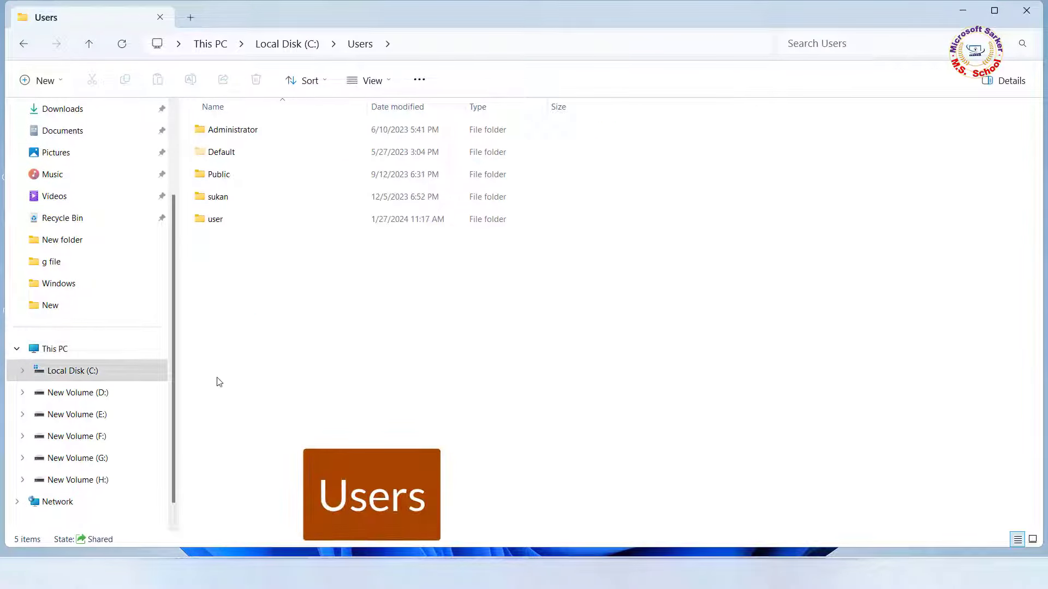
double_click(216, 199)
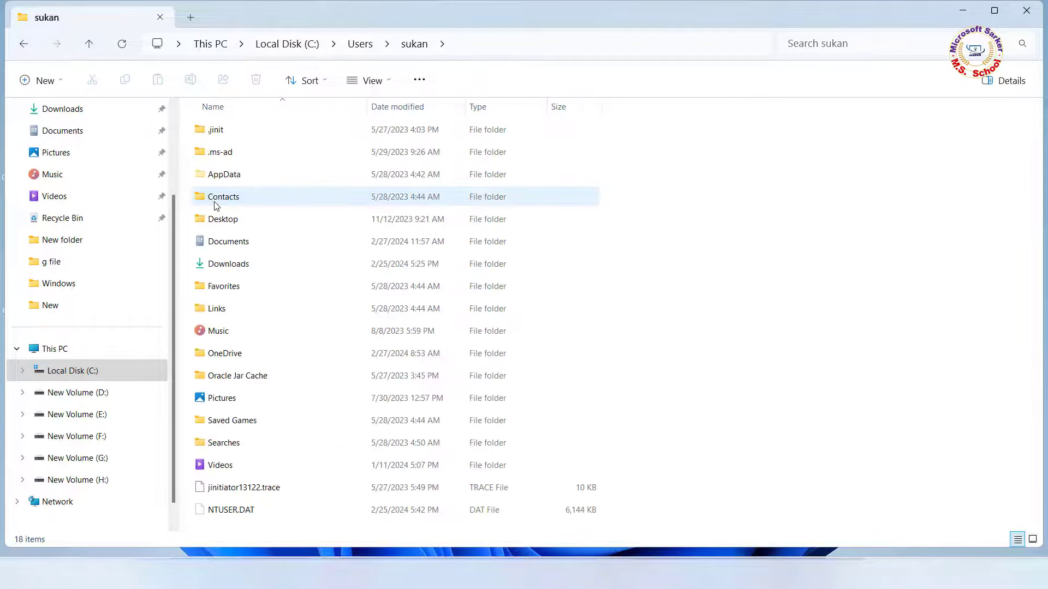
double_click(226, 176)
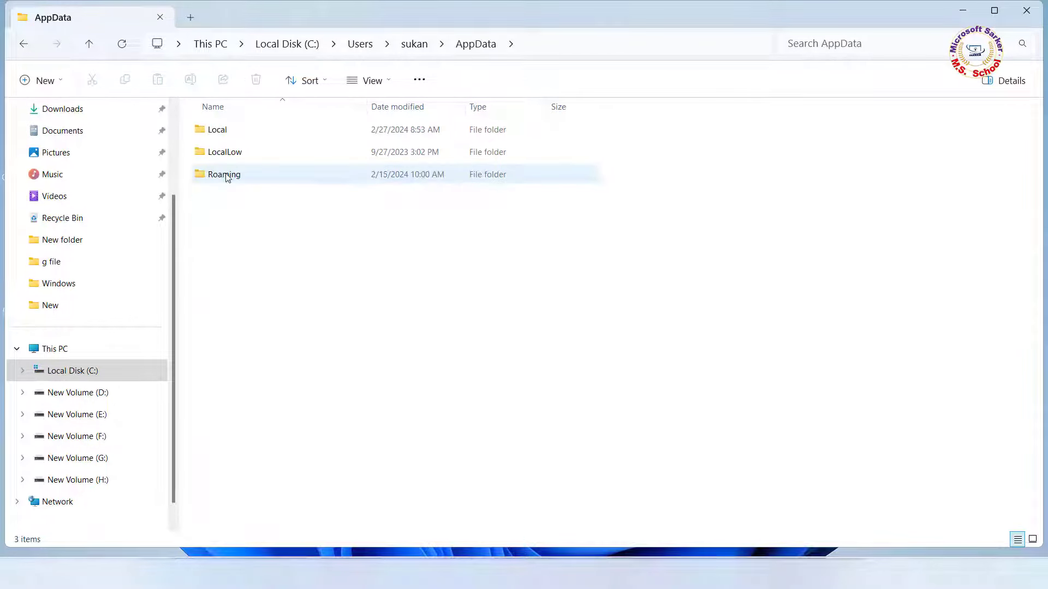
double_click(215, 130)
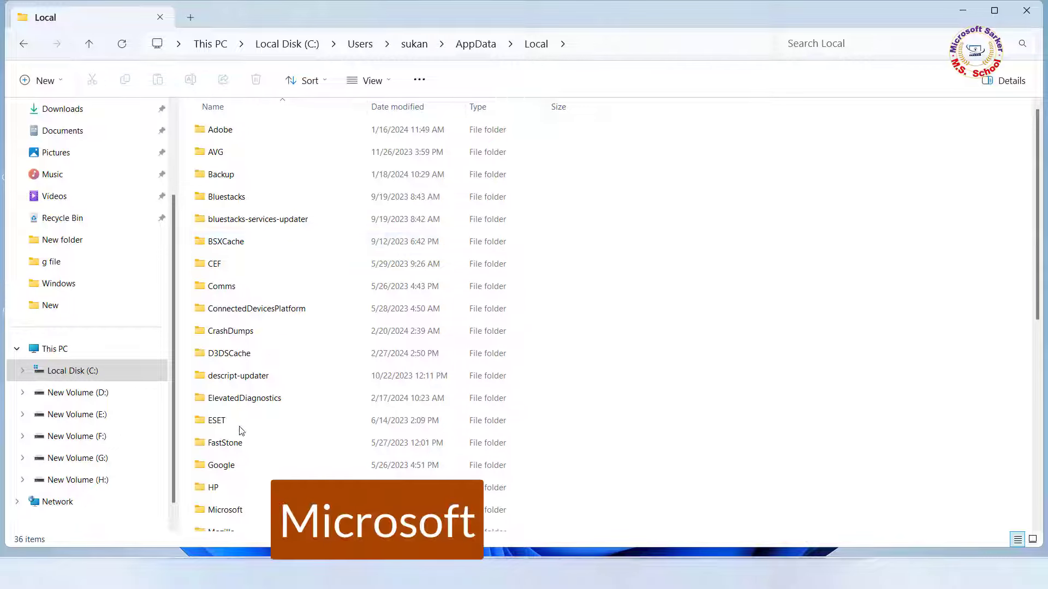
scroll(241, 430, "down", 2)
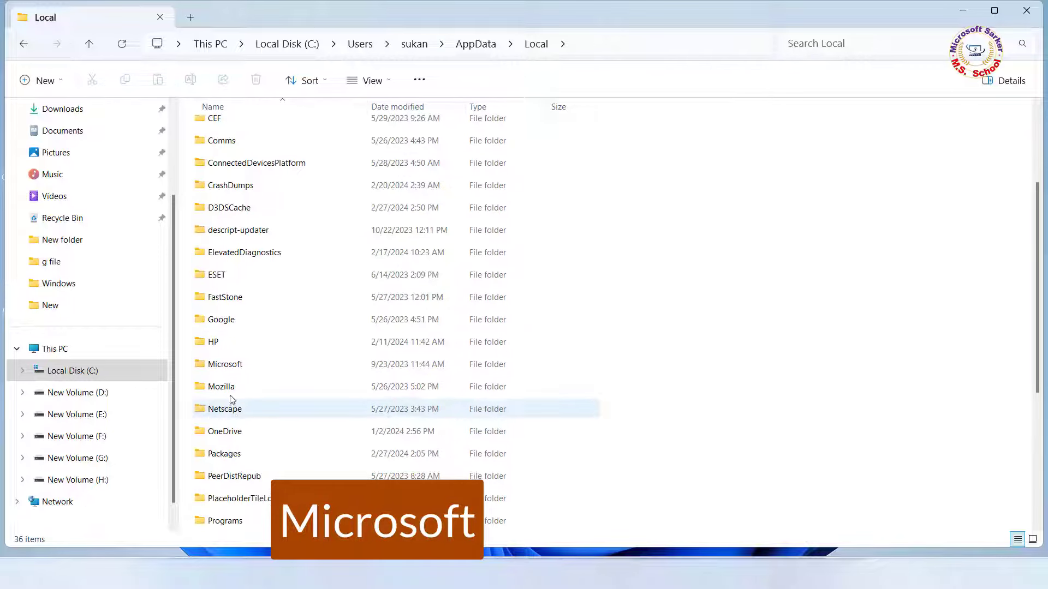
Step: Open Microsoft\Windows\Explorer and delete all the icon cache files there
double_click(232, 363)
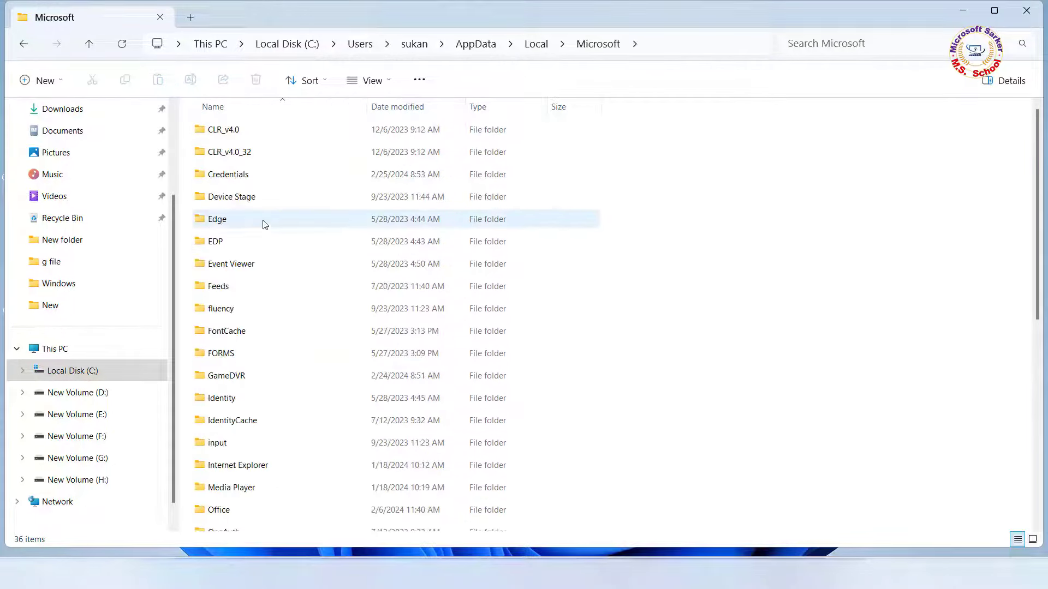
scroll(263, 224, "down", 2)
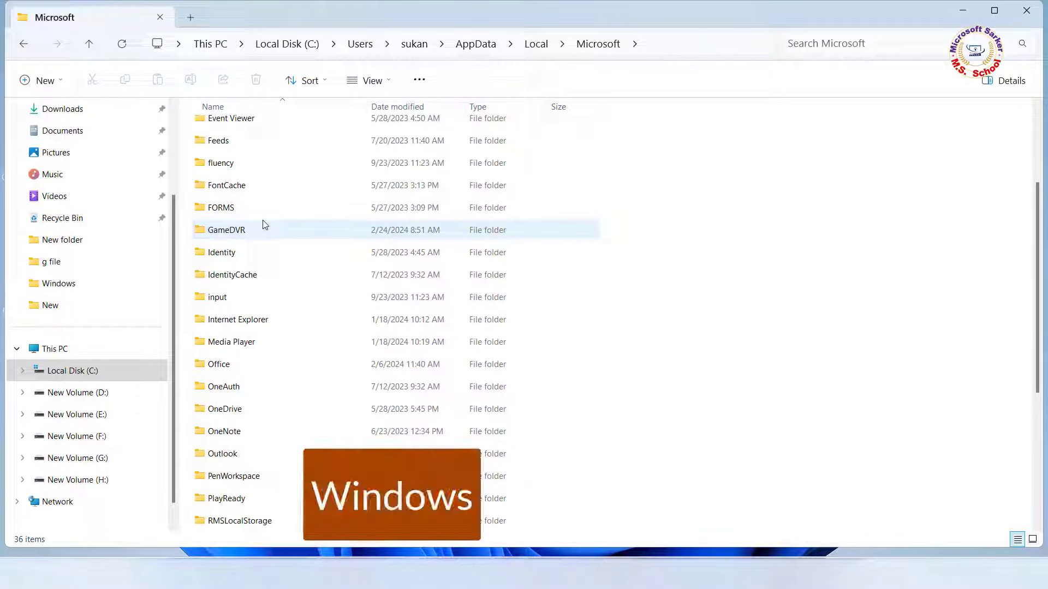
scroll(263, 224, "down", 2)
scroll(264, 224, "down", 1)
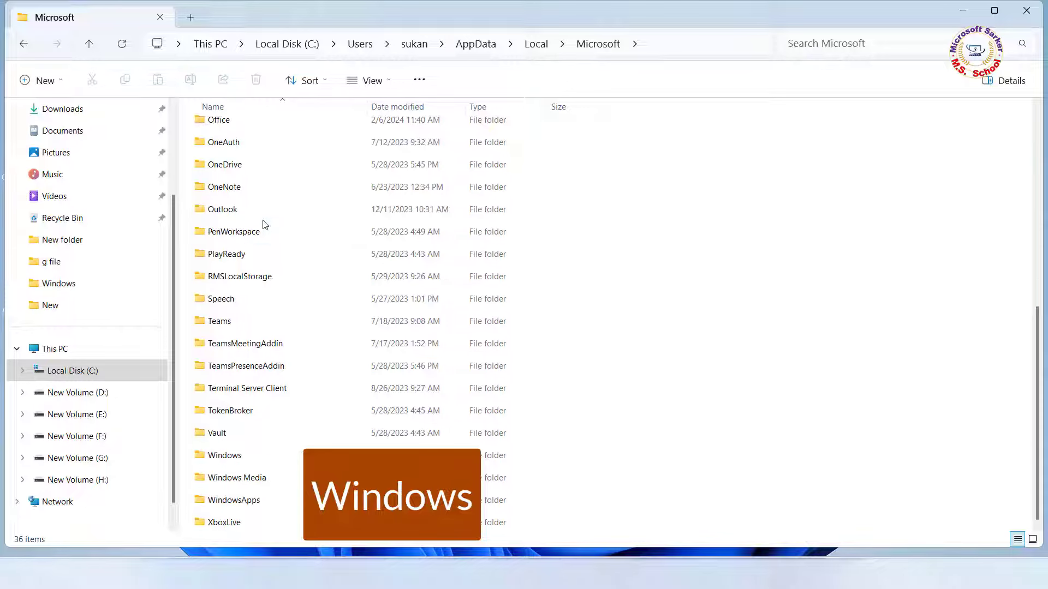
double_click(230, 460)
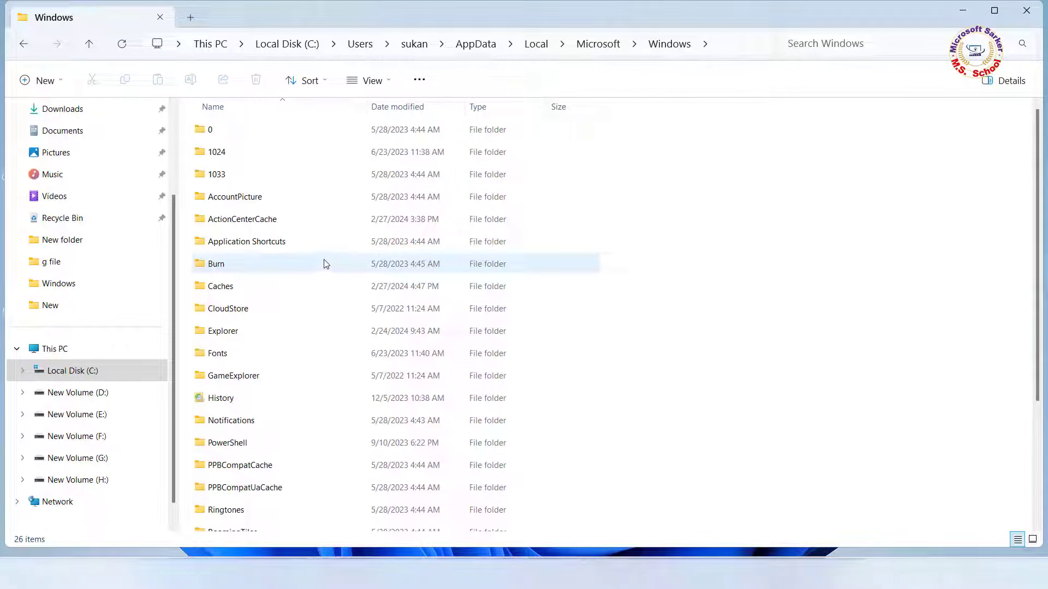
mouse_move(326, 264)
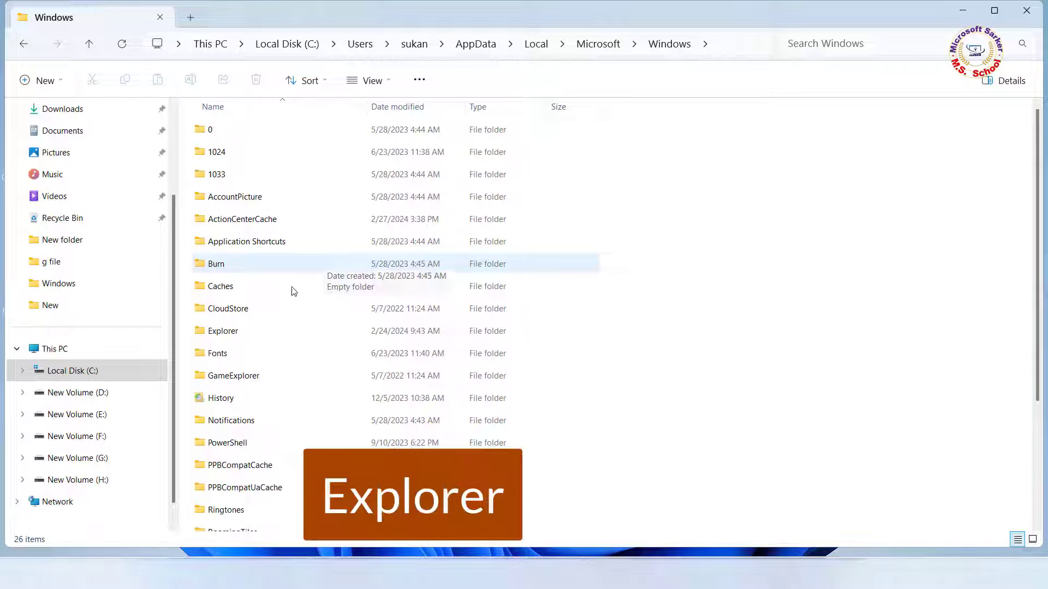
double_click(211, 332)
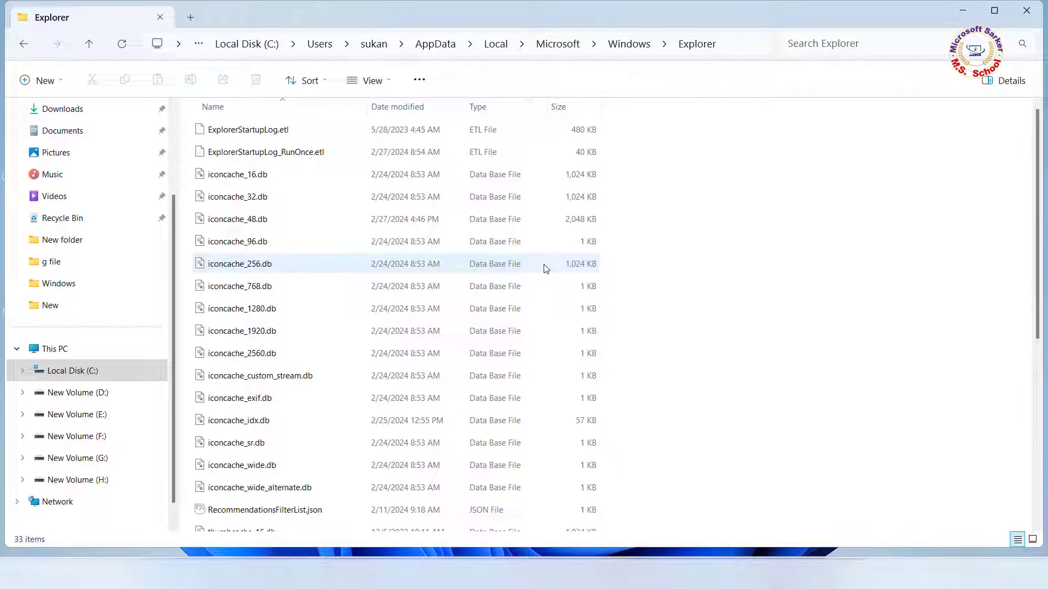
key("ctrl+a")
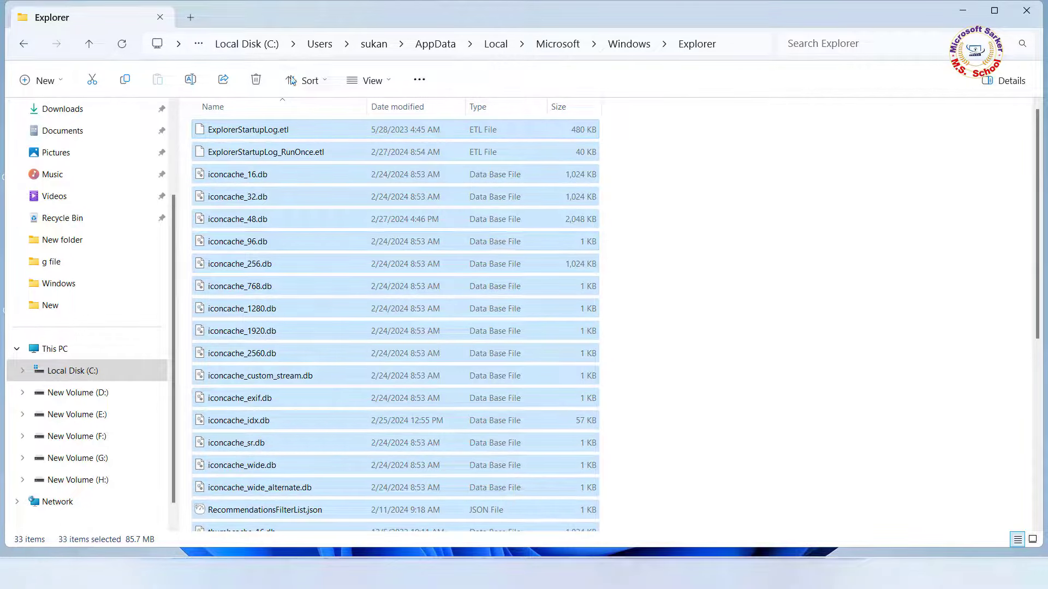
left_click(257, 81)
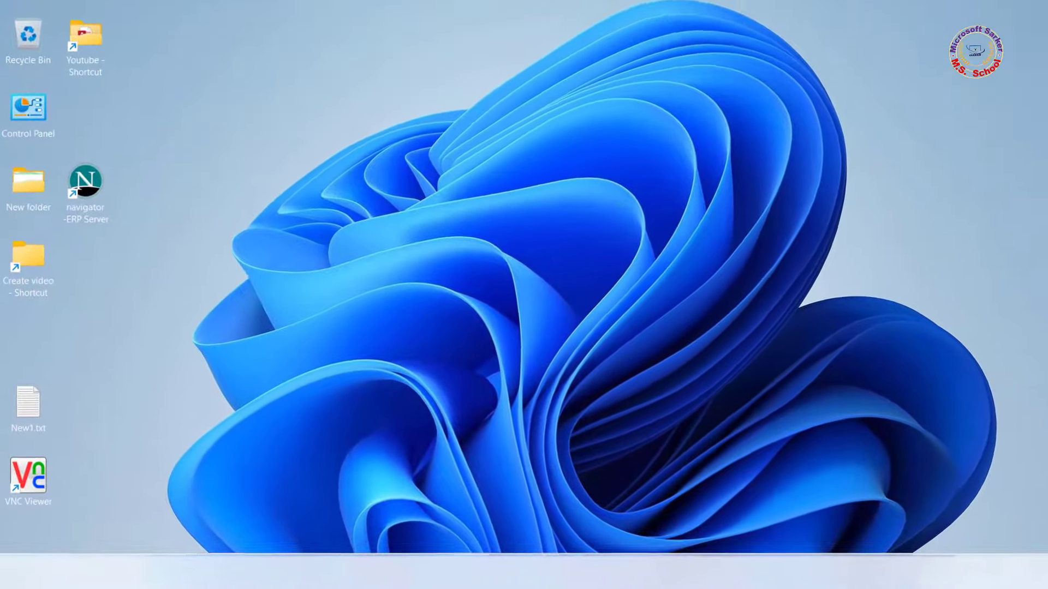
Step: Launch Control Panel by running 'control' from the Run box
key("super+r")
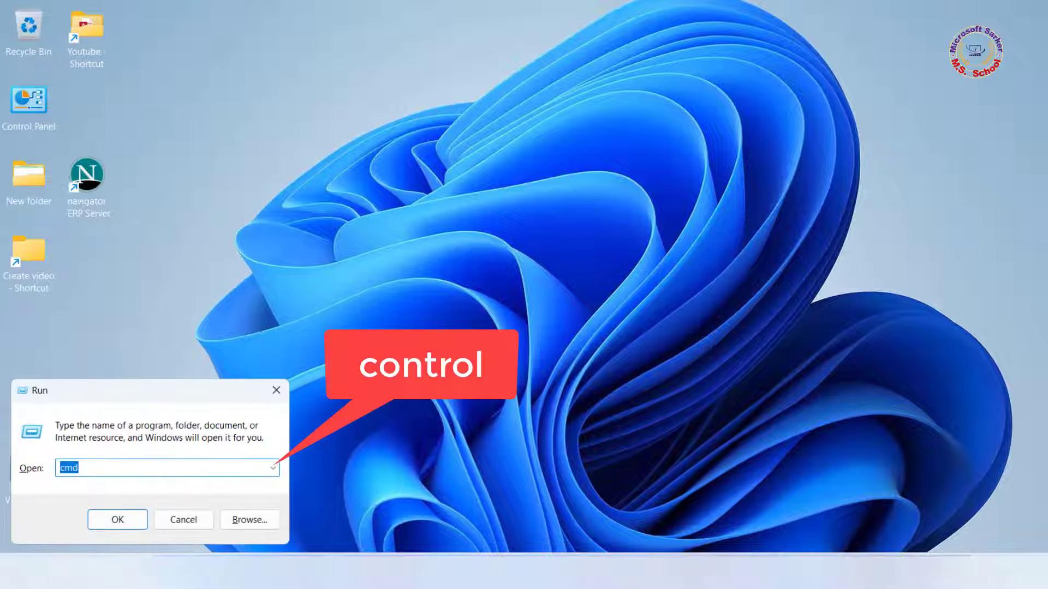
type("c")
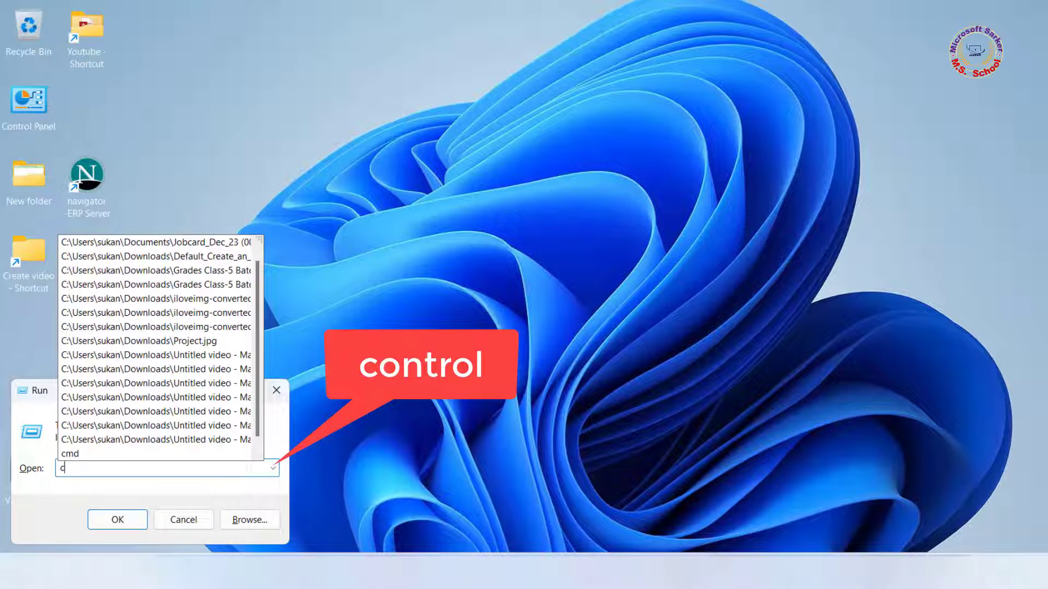
type("o")
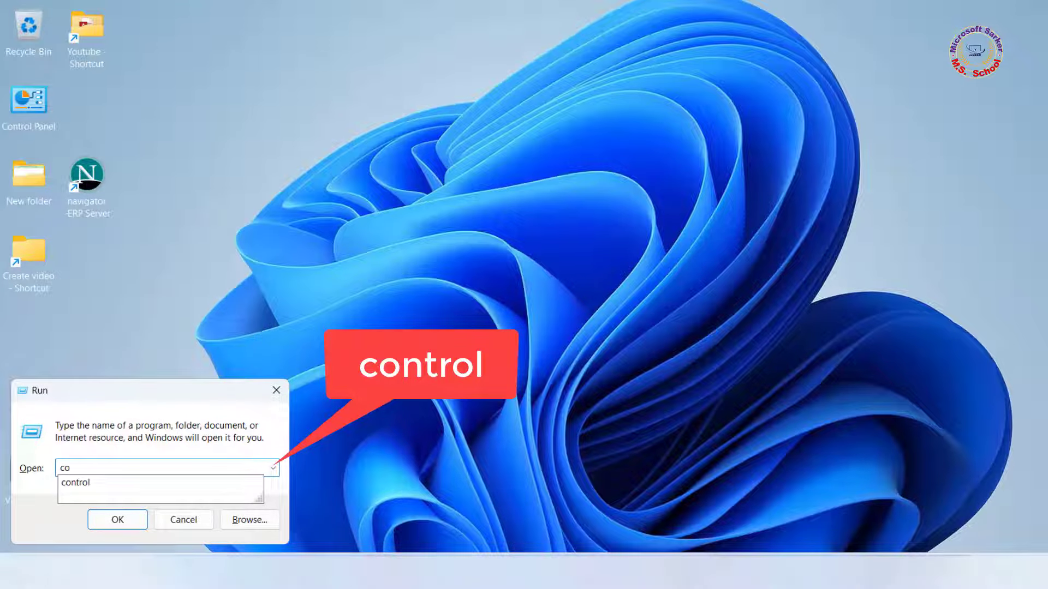
left_click(79, 483)
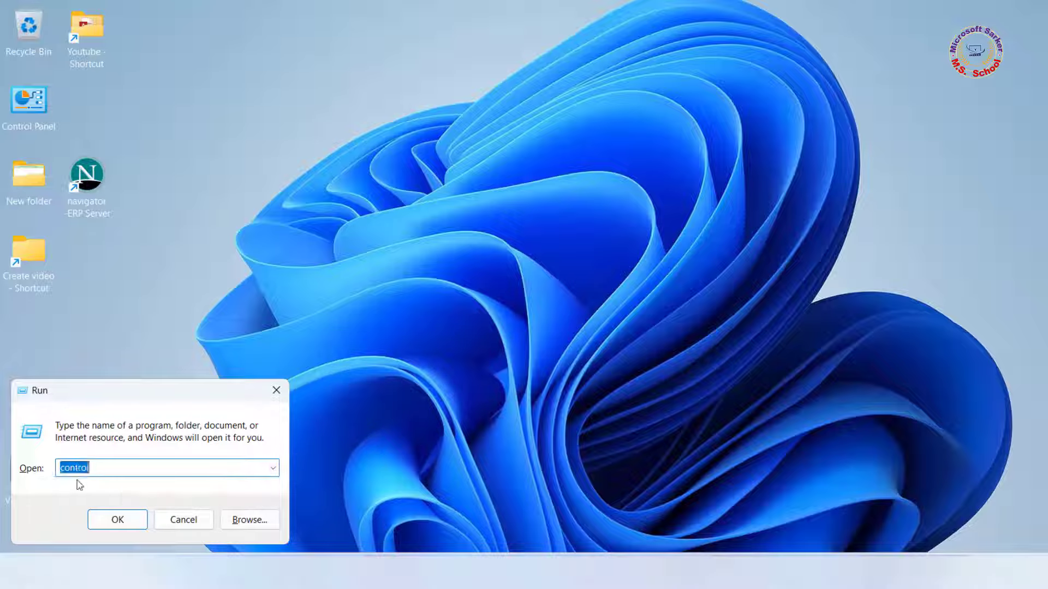
left_click(117, 519)
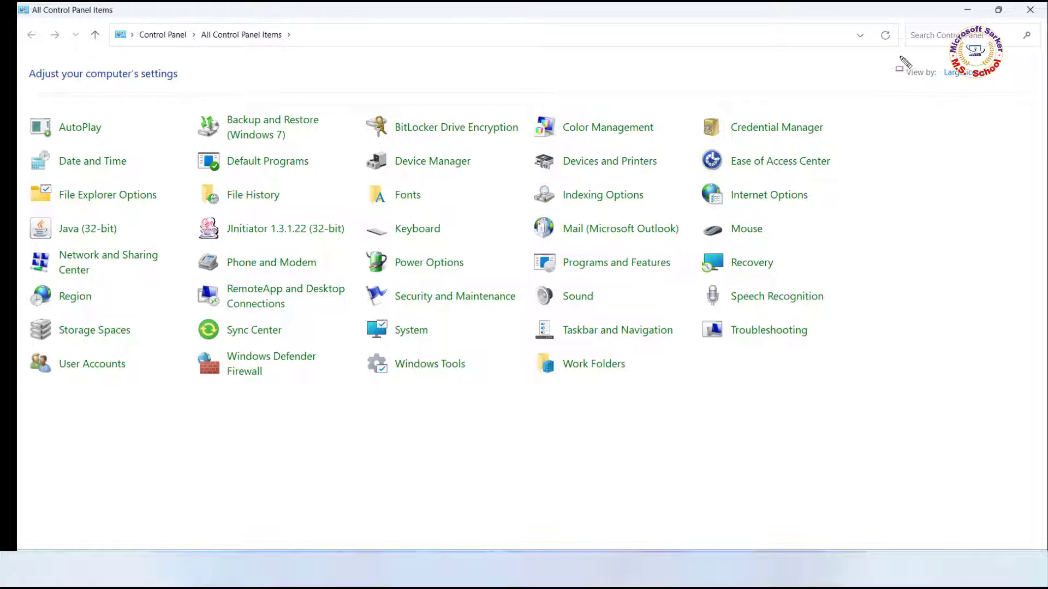
left_click_drag(896, 57, 1024, 90)
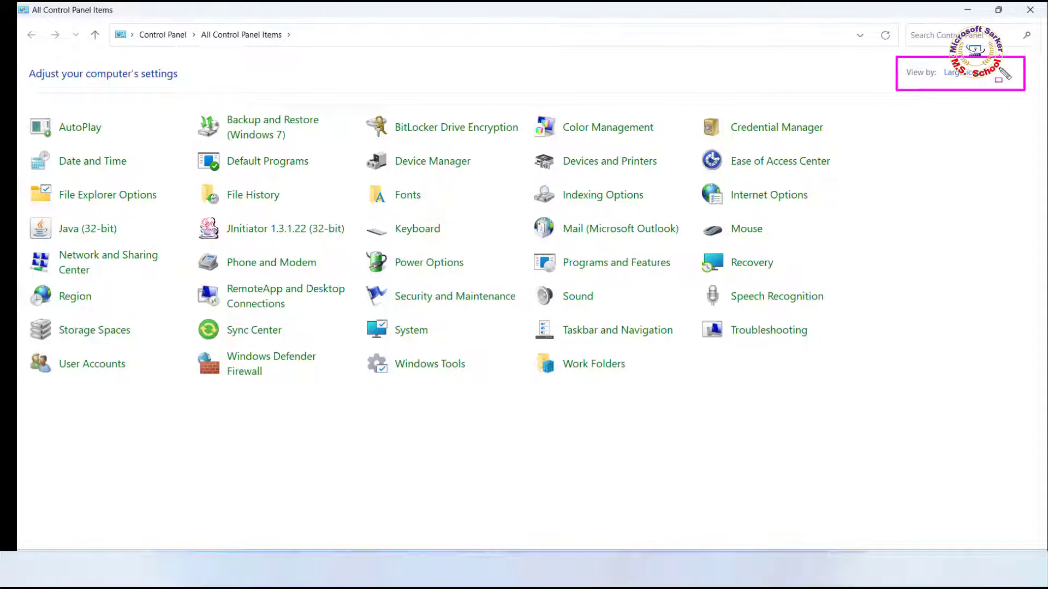
key("Escape")
Step: Keep Control Panel's View by setting on Large icons
left_click(992, 75)
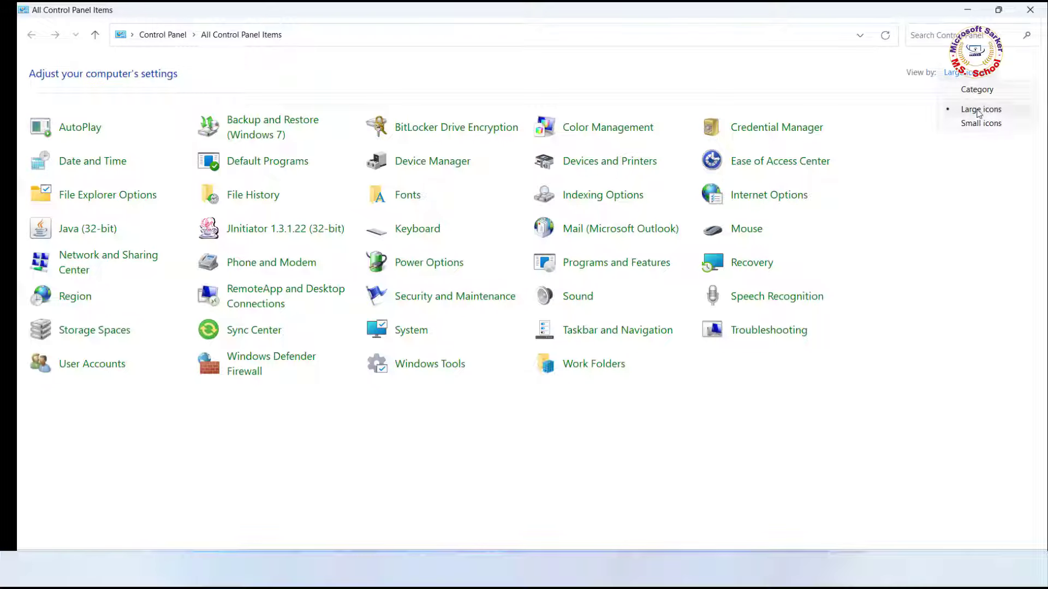
left_click(975, 108)
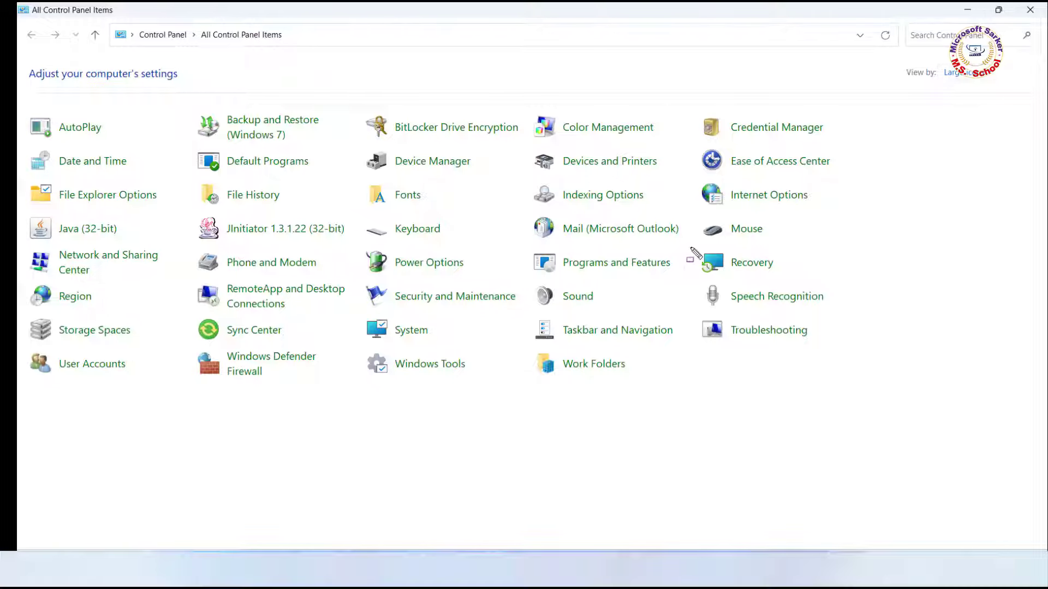
left_click_drag(690, 247, 786, 275)
key("Escape")
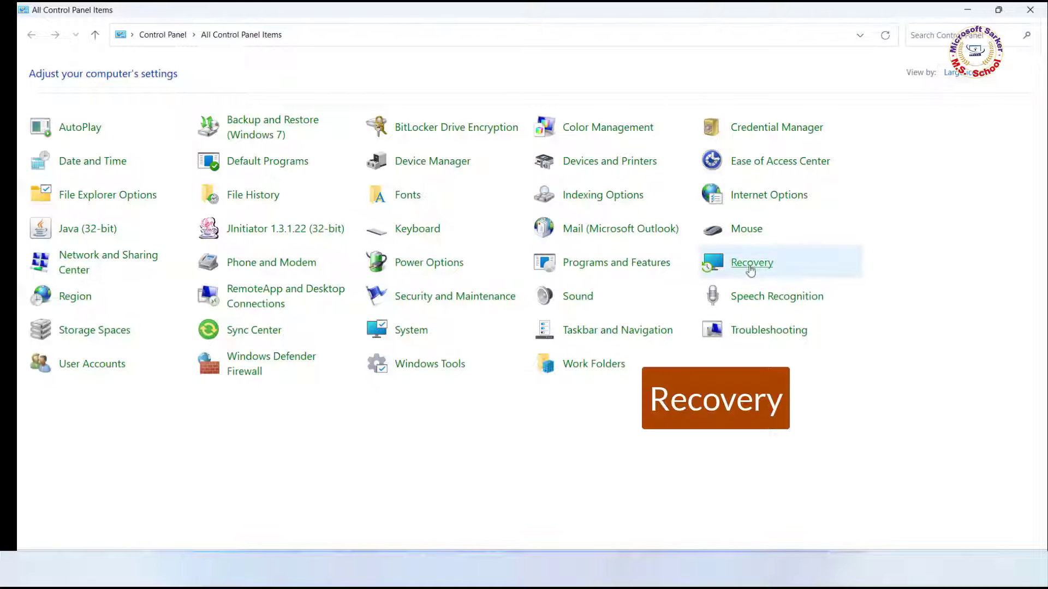
Step: Open the Recovery page and start System Restore
left_click(751, 266)
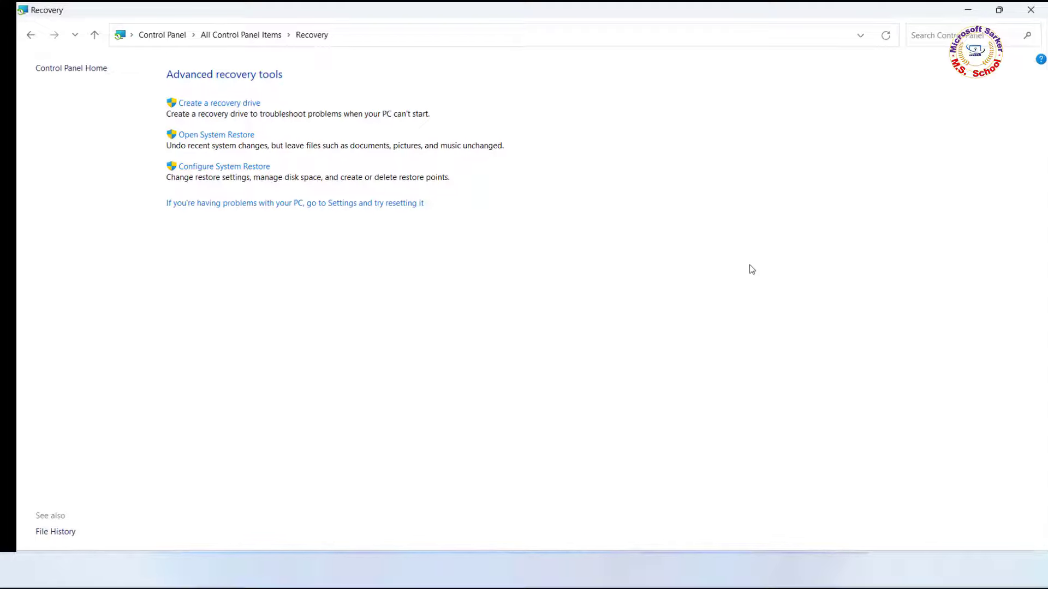
mouse_move(98, 146)
left_mouse_down()
mouse_move(458, 202)
mouse_move(504, 199)
left_mouse_up()
key("Escape")
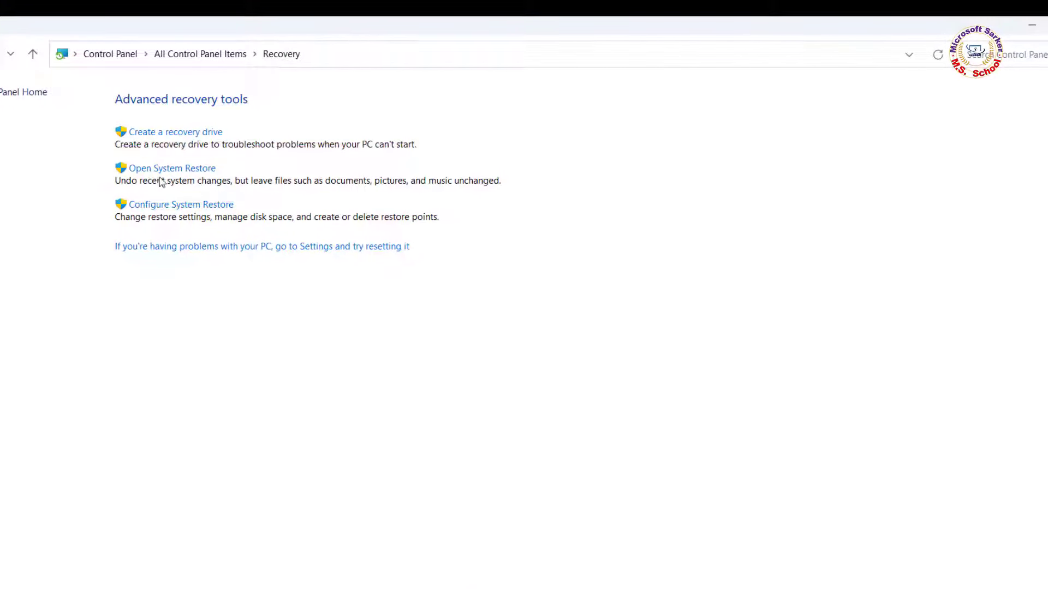
left_click(172, 171)
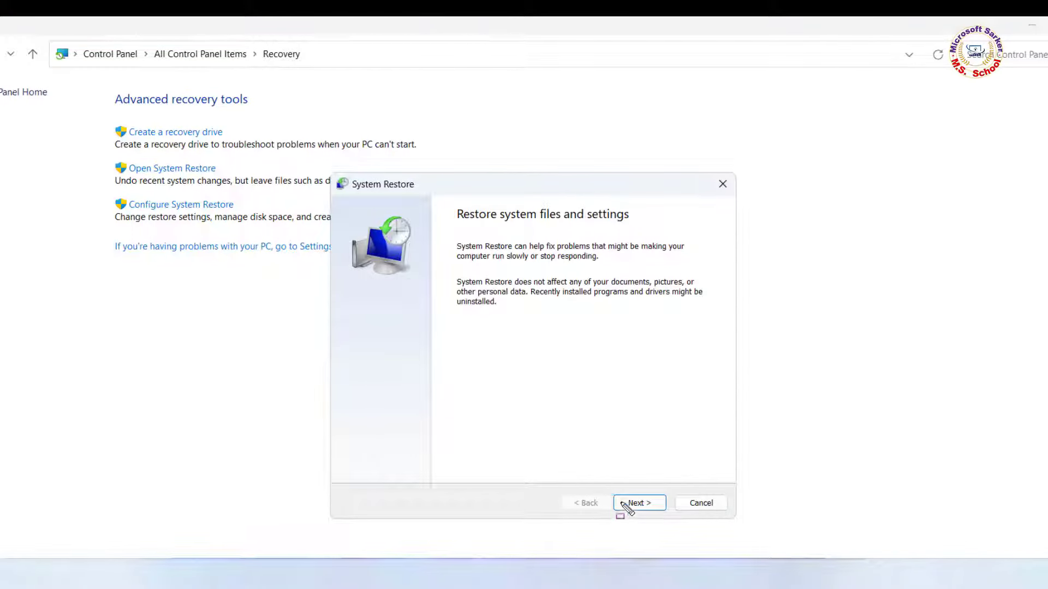
Step: Choose the 2/28/2024 10:11:51 AM manual restore point for C: and confirm it
left_click_drag(608, 491, 661, 517)
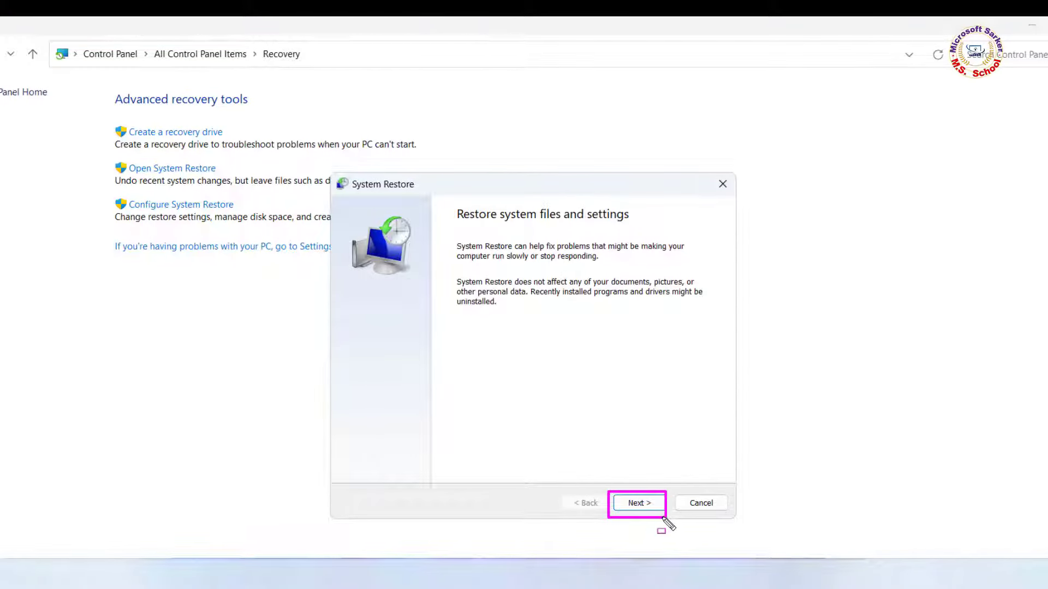
key("Escape")
left_click(642, 504)
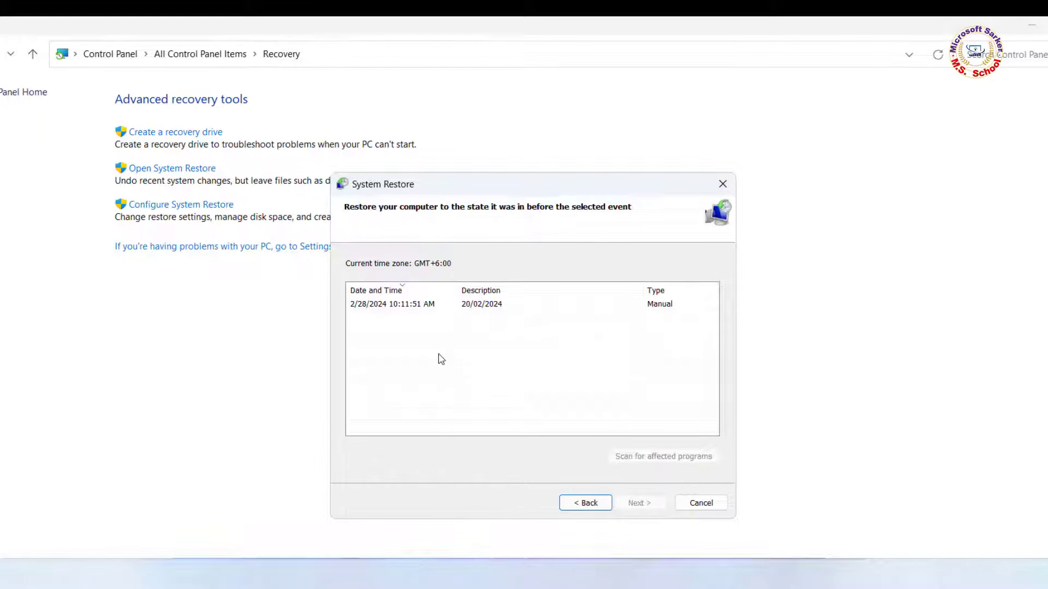
left_click_drag(348, 298, 697, 317)
key("Escape")
left_click(487, 304)
left_click(639, 503)
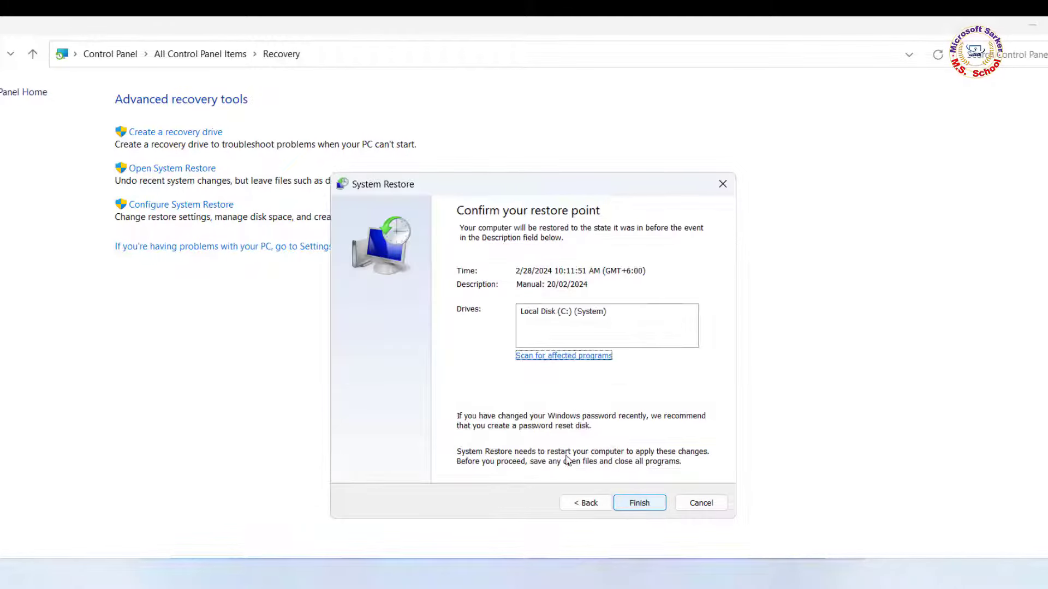
left_click_drag(548, 284, 592, 284)
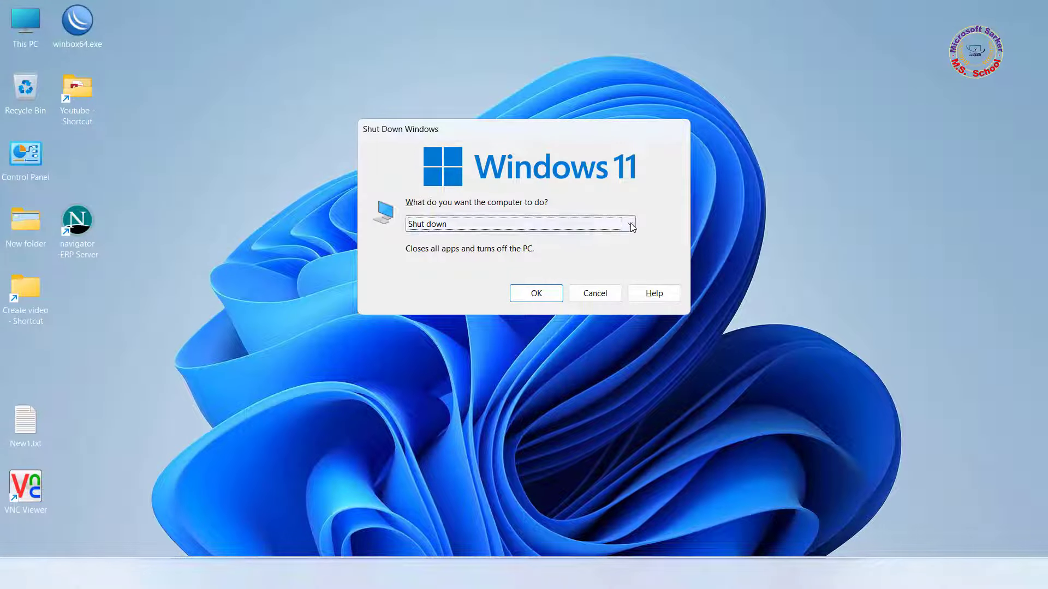
Step: Choose Restart in the Shut Down Windows dialog and confirm it
left_click(630, 223)
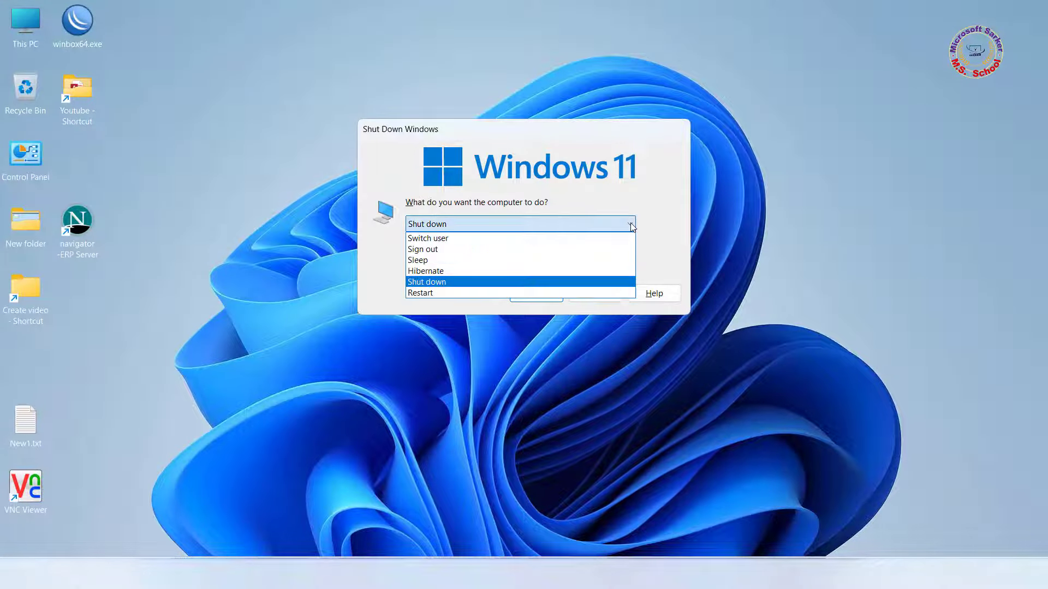
left_click(455, 294)
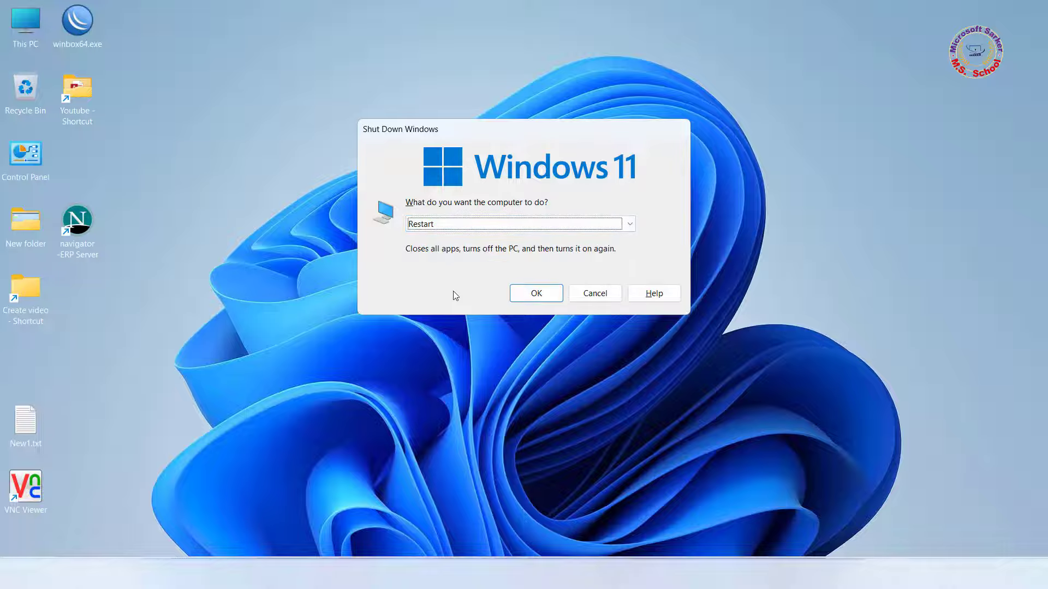
left_click(537, 295)
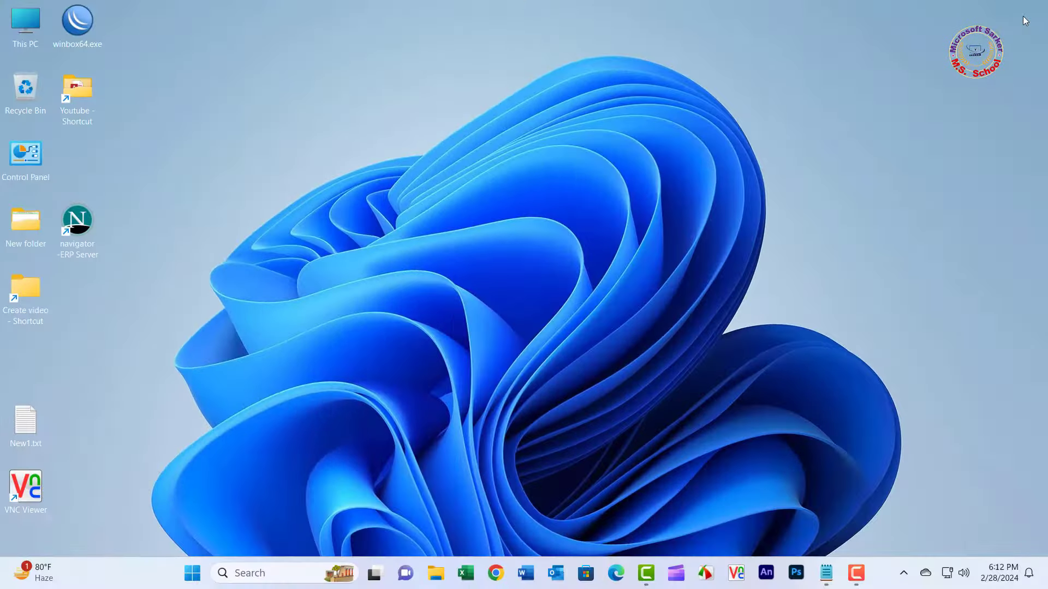